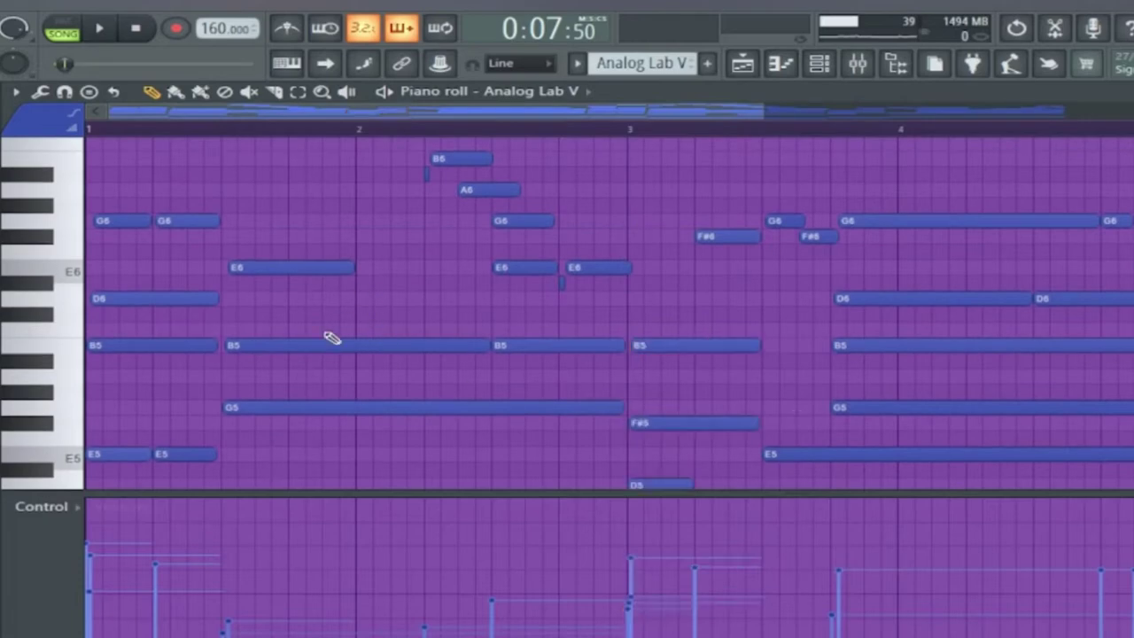
Examine the stacked notes of the opening chord in bar 1, marking them with box selections and clearing the selection
scroll(280, 251, "down", 1)
left_click_drag(271, 268, 277, 332)
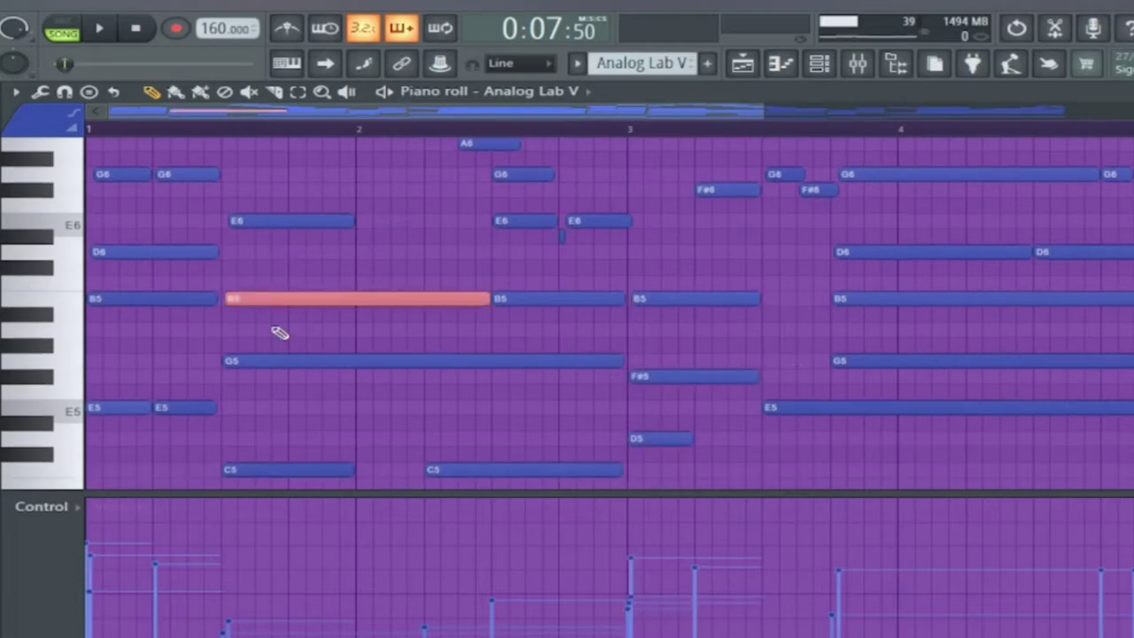
left_click(465, 355, "ctrl")
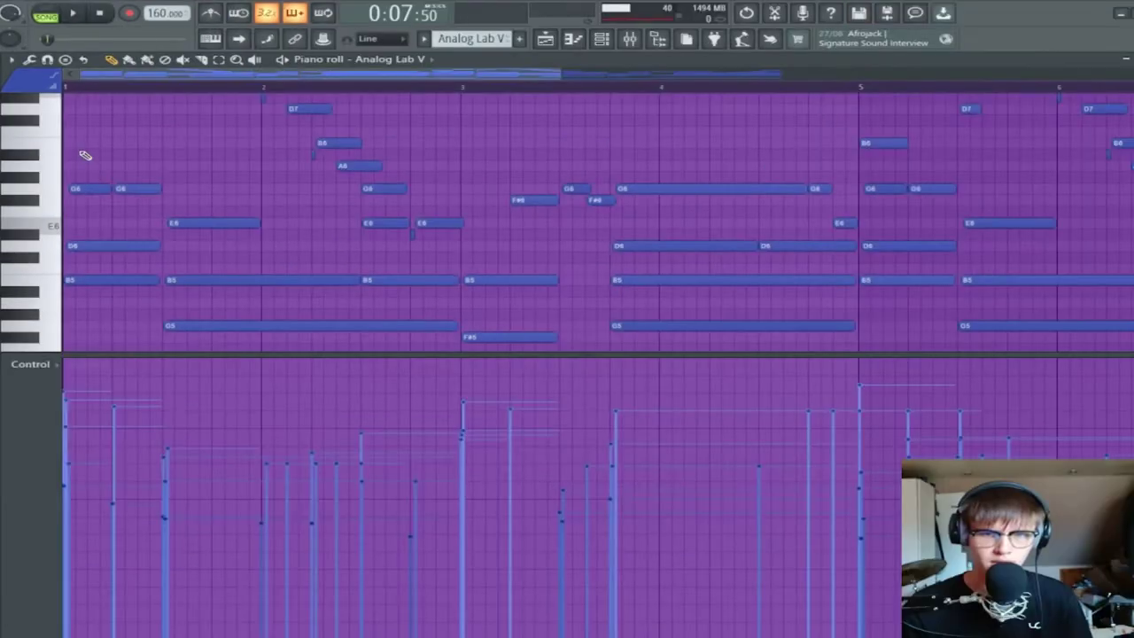
scroll(87, 155, "down", 2)
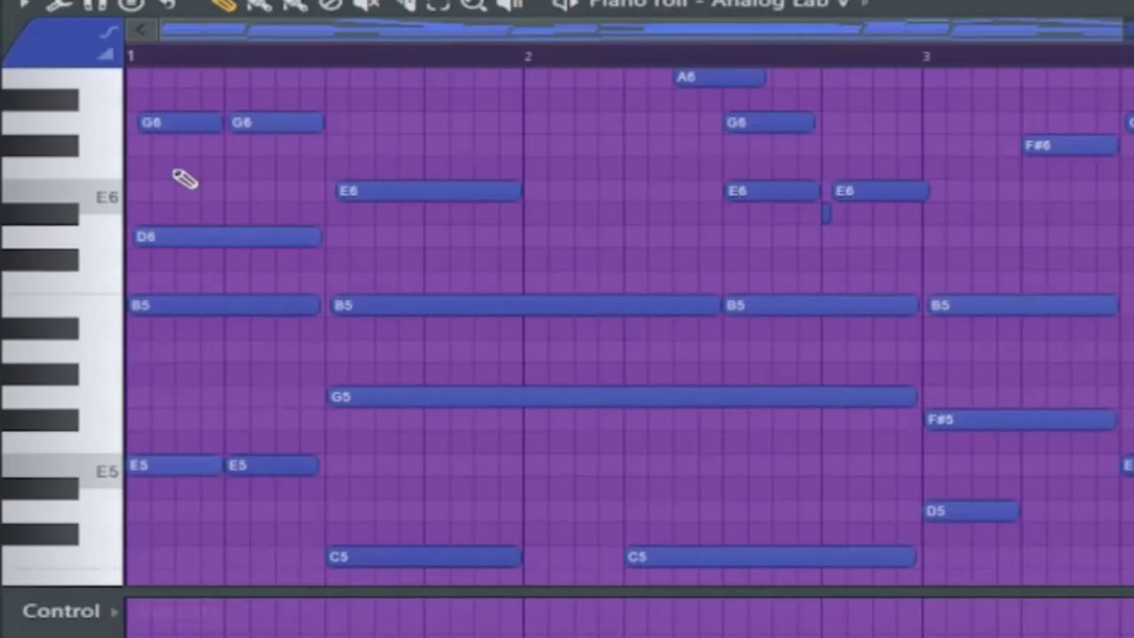
scroll(180, 175, "up", 1)
left_click_drag(164, 135, 177, 541)
left_click(220, 467, "ctrl")
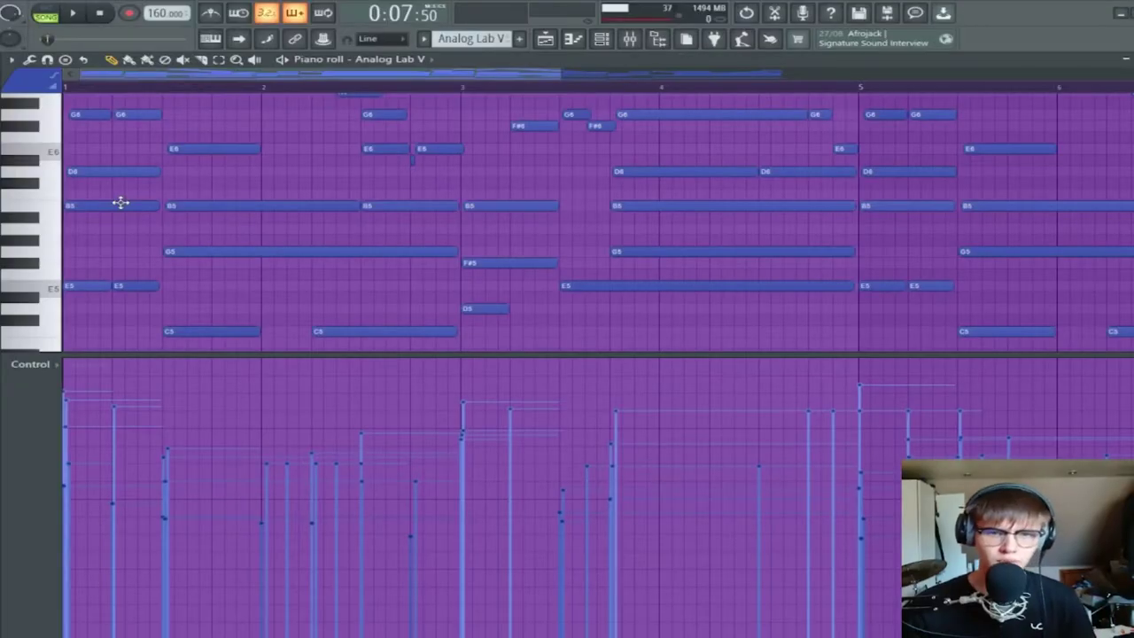
Highlight the inner D6 and B5 notes of the first chord in bar 1 and clear the selection
left_click_drag(172, 172, 184, 364)
left_click(185, 364)
left_click_drag(186, 172, 197, 290)
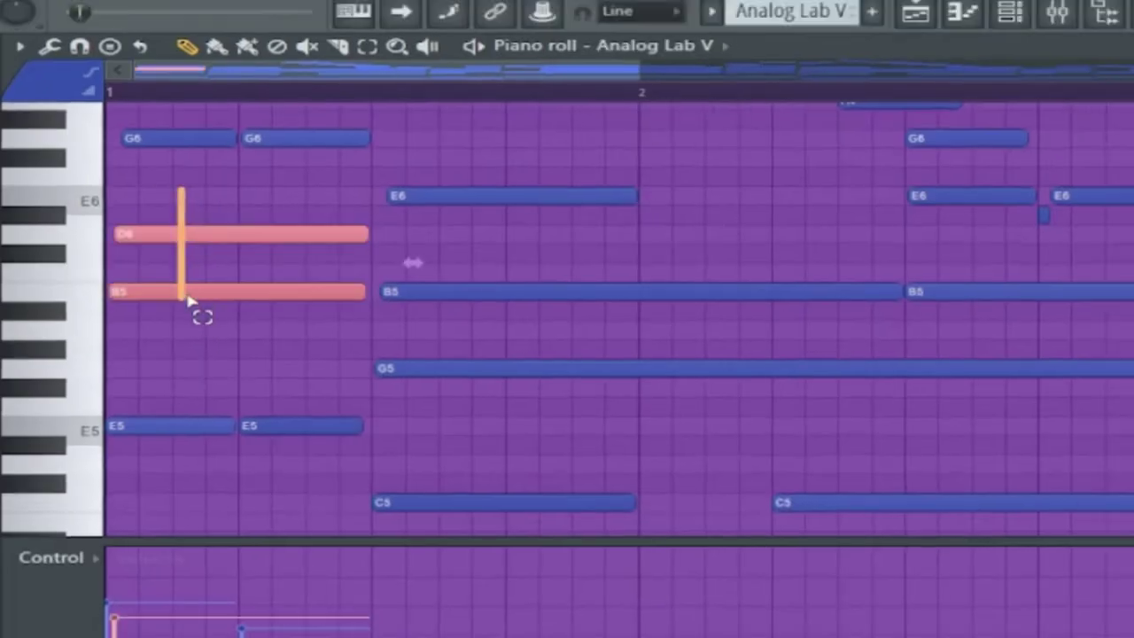
left_click(184, 338)
left_click_drag(170, 338, 162, 218)
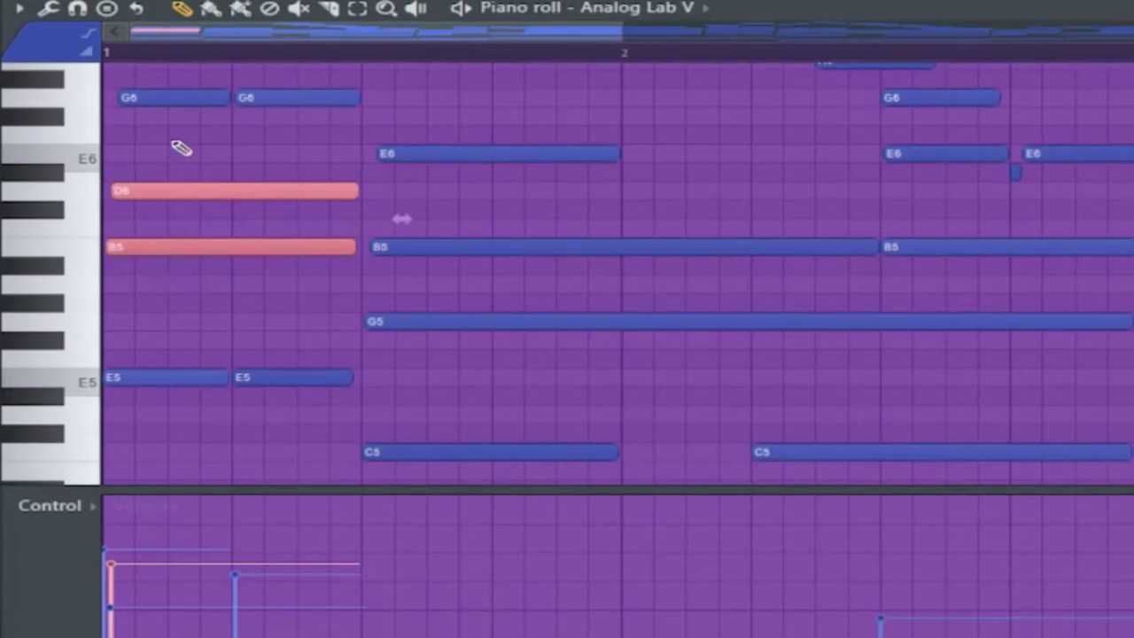
left_click(181, 148)
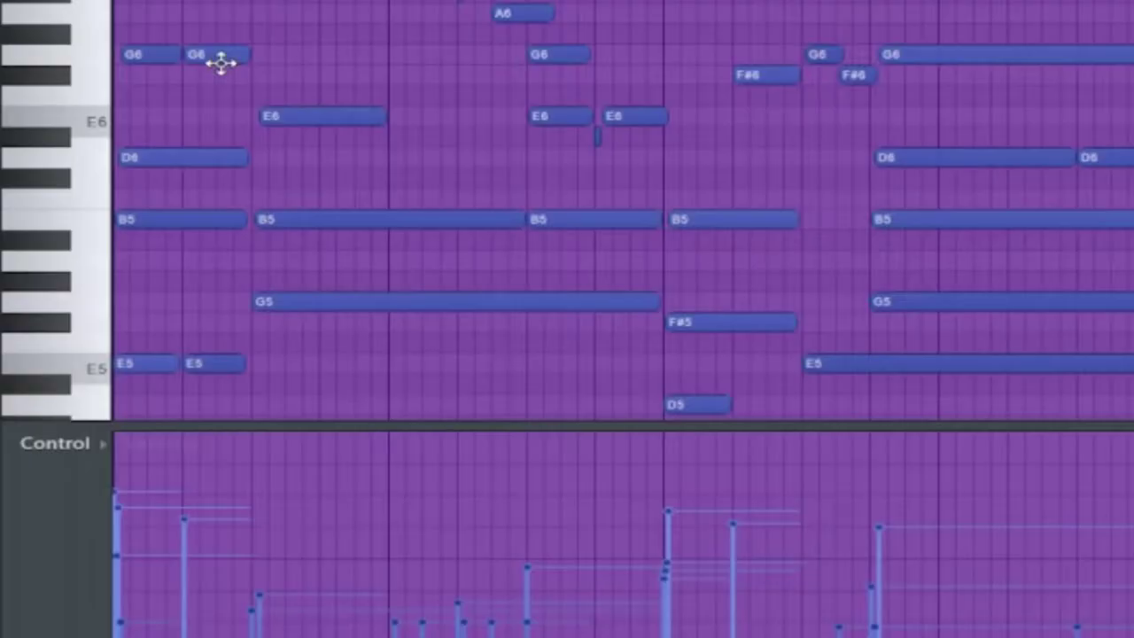
Look over the whole progression, and highlight the repeated G6 and E5 notes that form the outer voices of bar 1's first chord
scroll(169, 85, "up", 2)
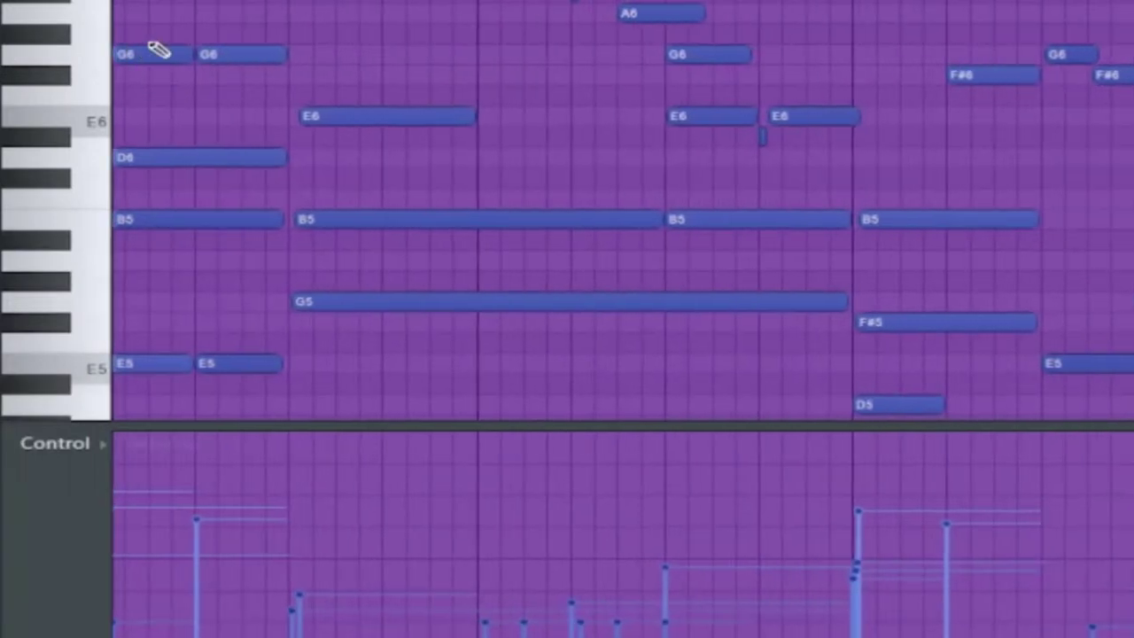
scroll(473, 261, "down", 2)
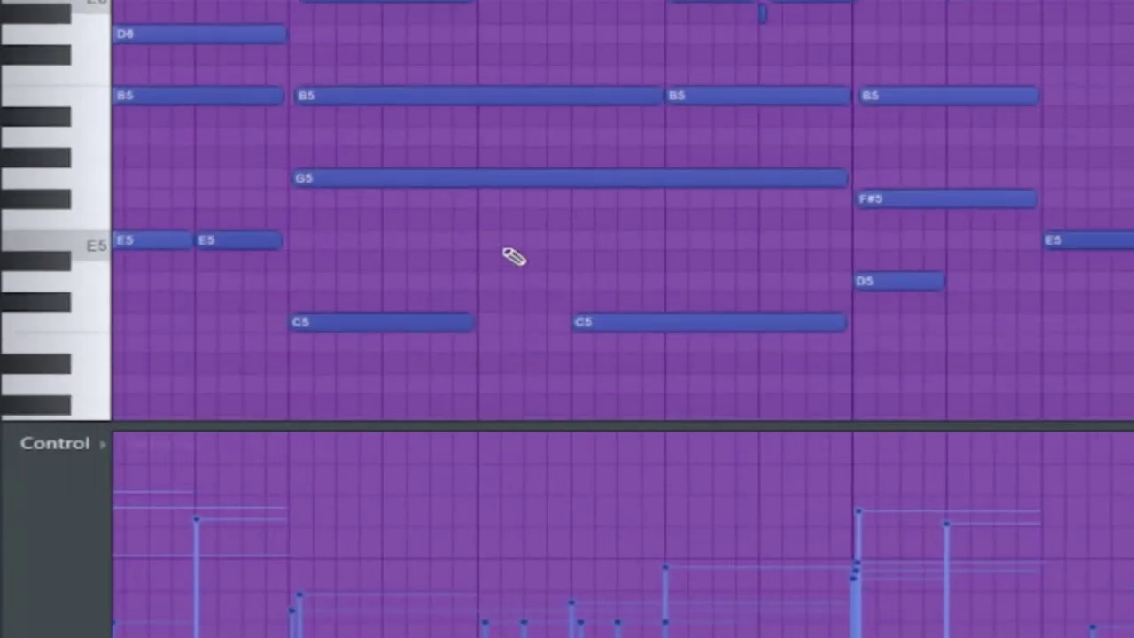
scroll(612, 266, "down", 3)
scroll(474, 228, "down", 2)
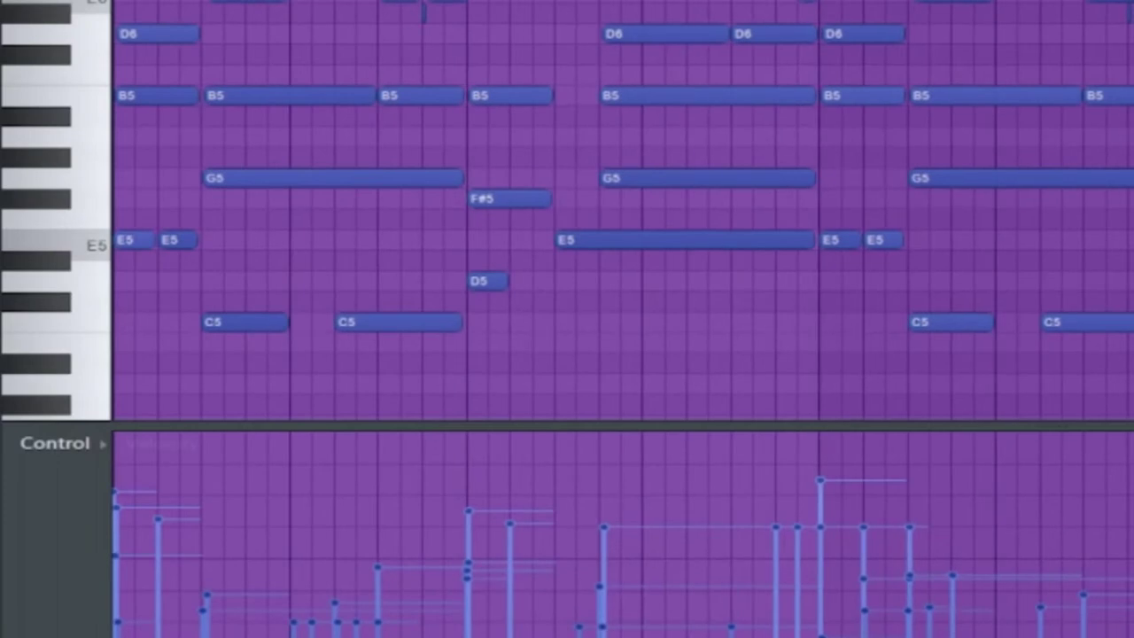
scroll(624, 213, "up", 4)
scroll(146, 204, "up", 3)
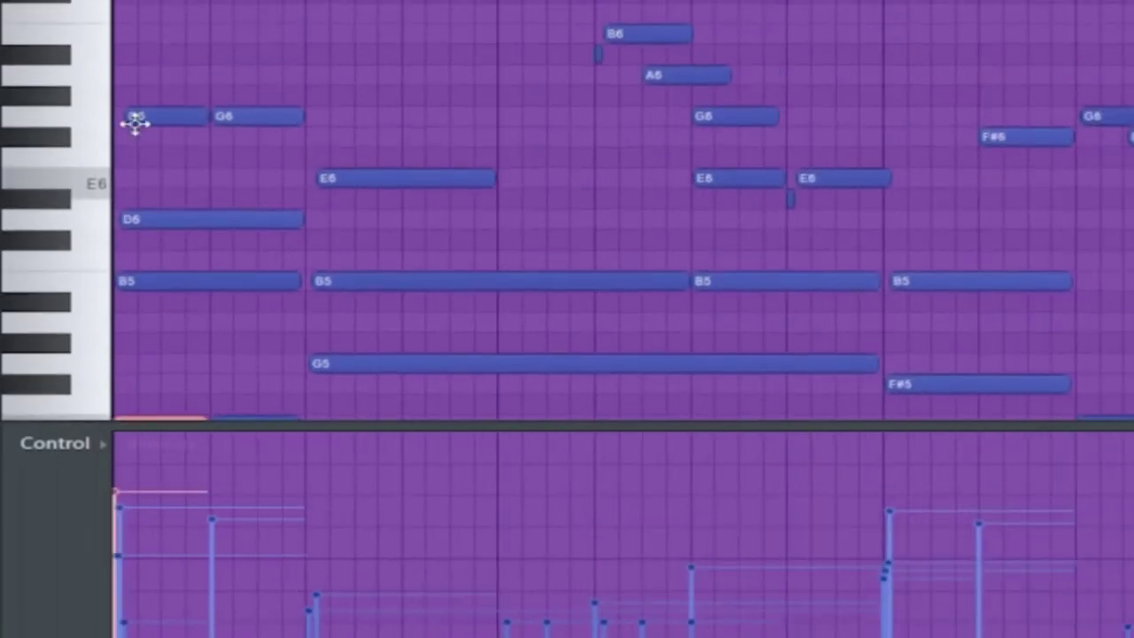
left_click_drag(243, 108, 253, 179)
scroll(303, 263, "down", 2)
left_click_drag(253, 257, 241, 357)
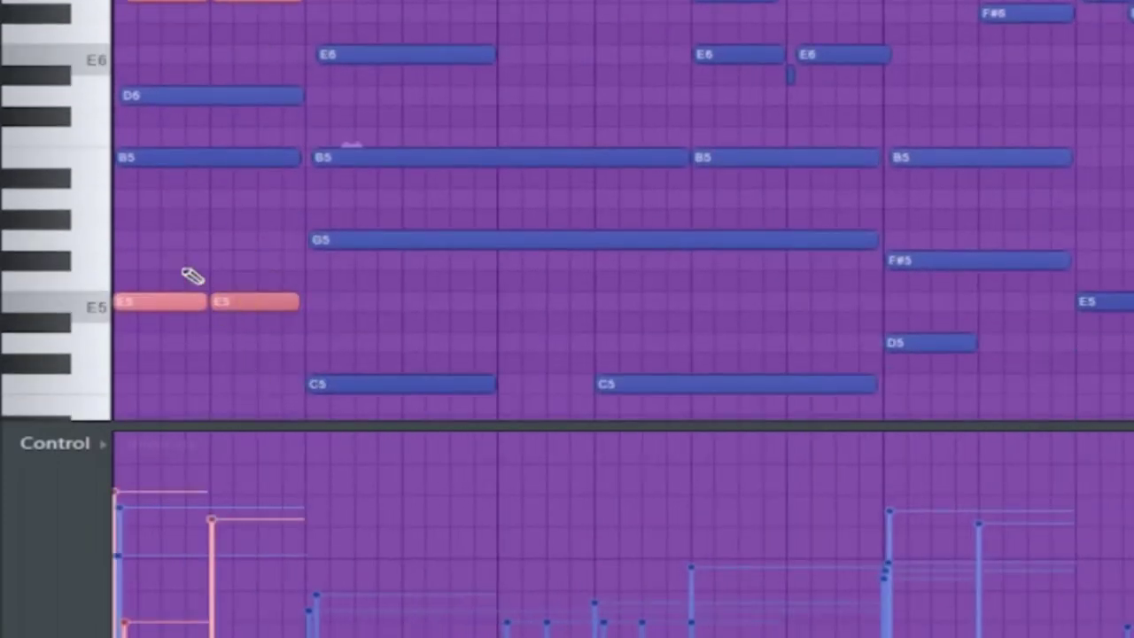
left_click(396, 299)
Highlight the second chord's C5, G5, B5 and E6, and the repeated C5 and B5 in bar 2
left_click_drag(367, 1, 379, 405)
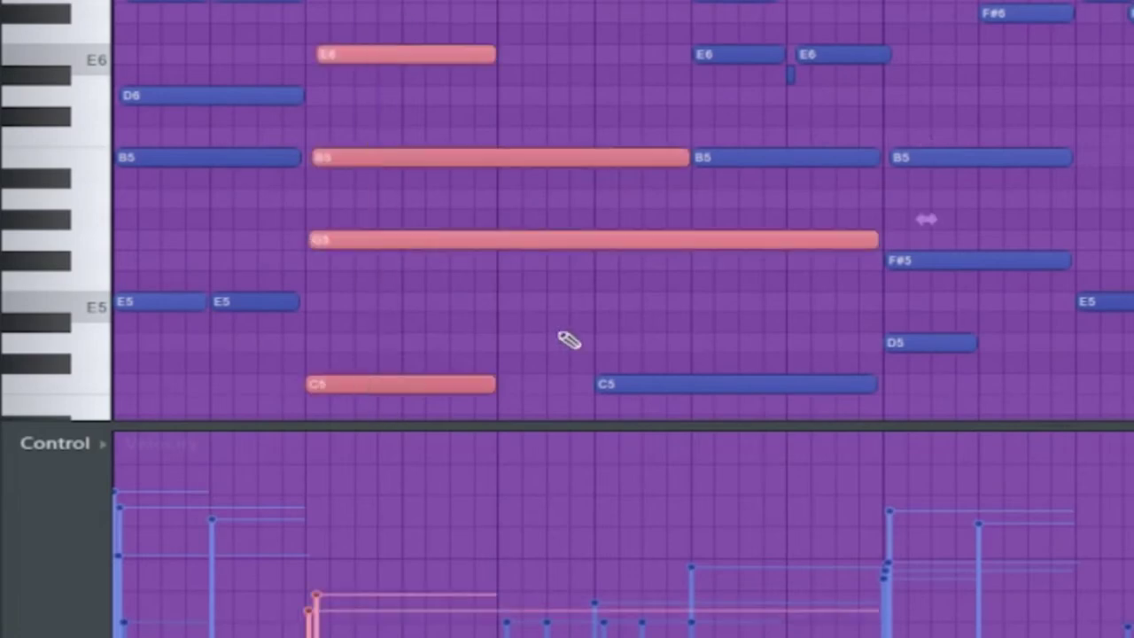
left_click(569, 337)
scroll(729, 316, "up", 3)
left_click_drag(627, 312, 627, 415)
left_click_drag(736, 119, 736, 165)
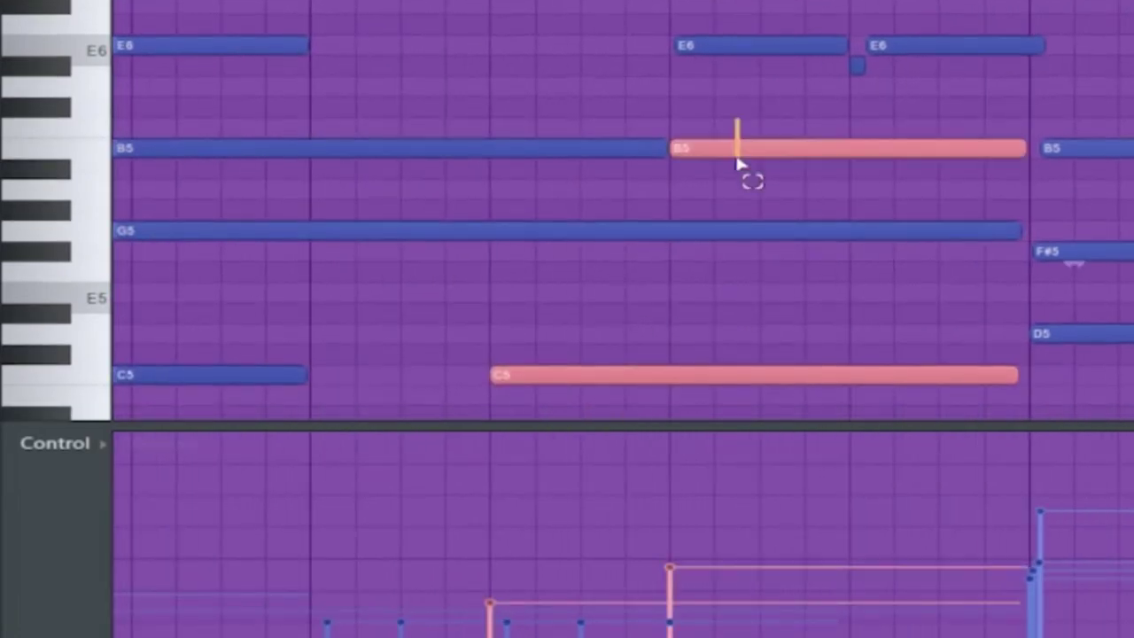
scroll(744, 174, "down", 3)
left_click(598, 307)
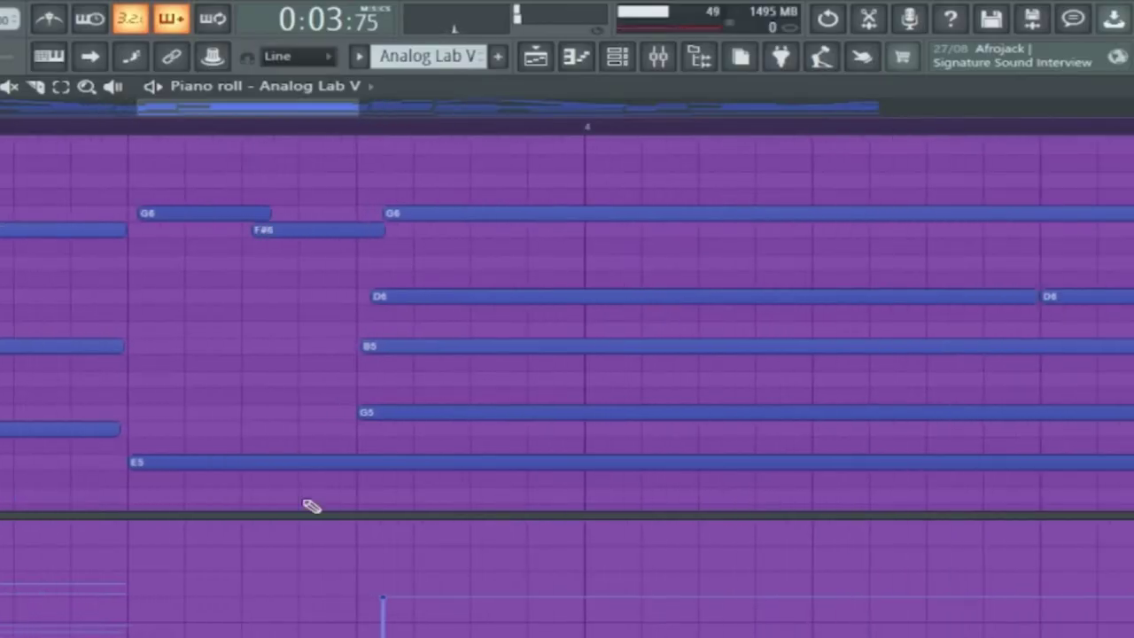
Highlight the held E5 bass note in bar 3, and the G5, B5, D6 and G6 chord that enters above it
scroll(264, 411, "down", 3)
left_click_drag(228, 356, 242, 468)
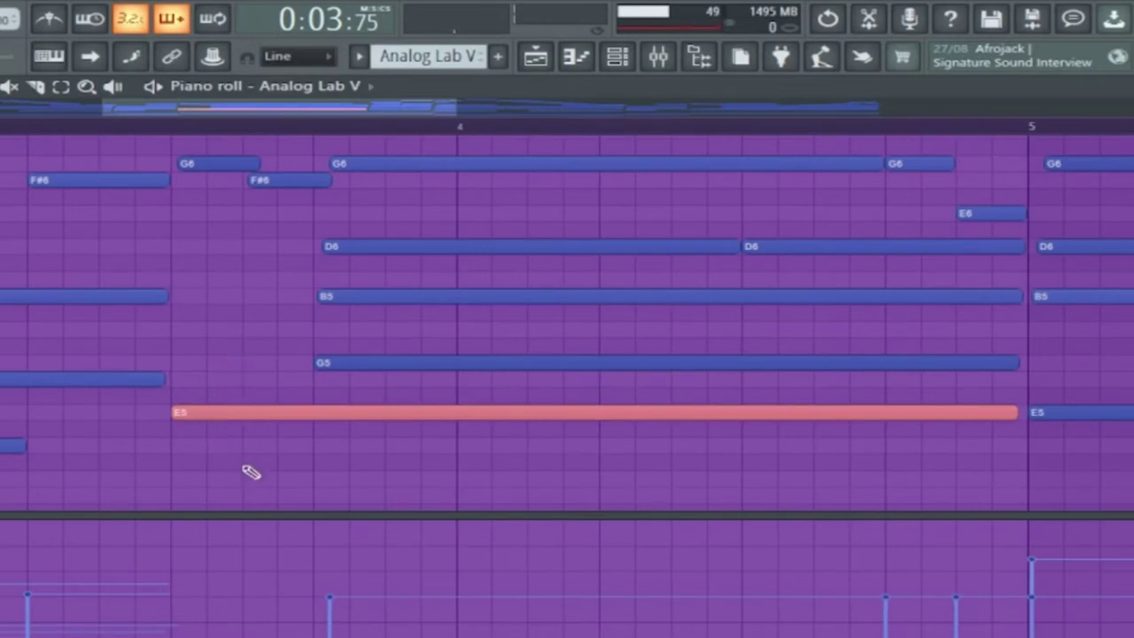
left_click_drag(373, 365, 395, 163)
scroll(449, 215, "down", 3)
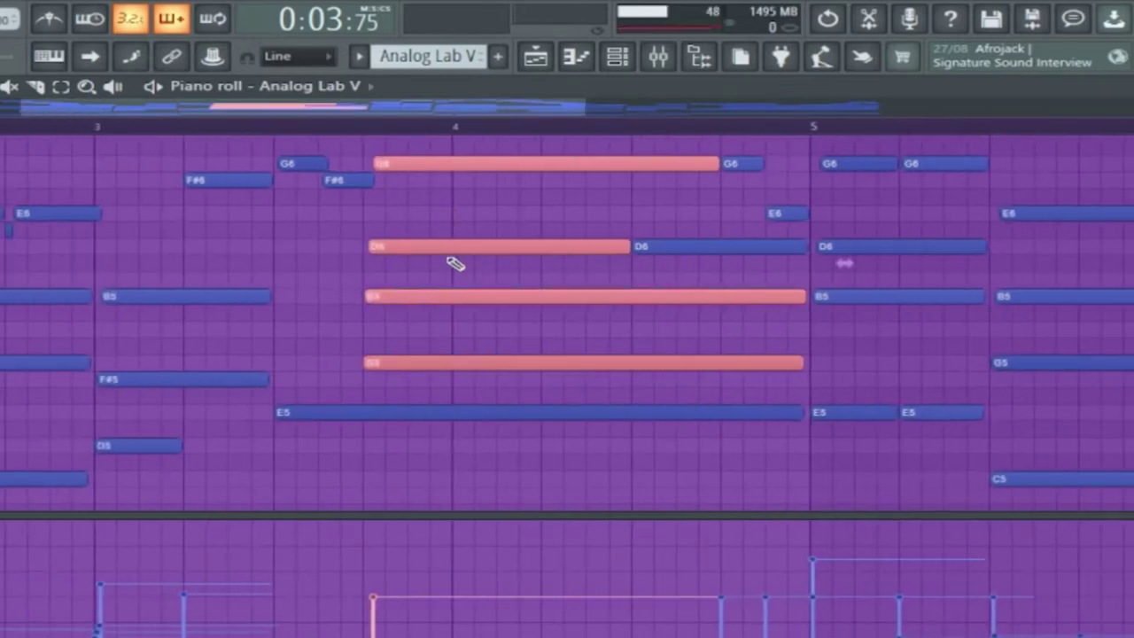
scroll(403, 350, "down", 2)
scroll(665, 352, "up", 4)
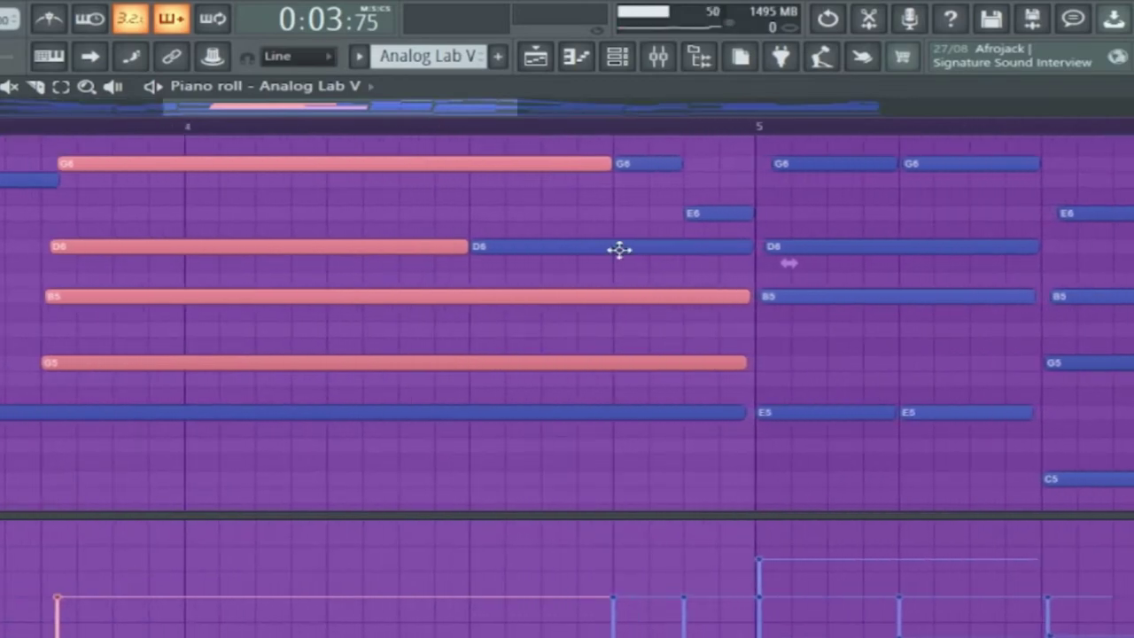
left_click(594, 247, "shift")
scroll(682, 256, "down", 3)
left_click(709, 232)
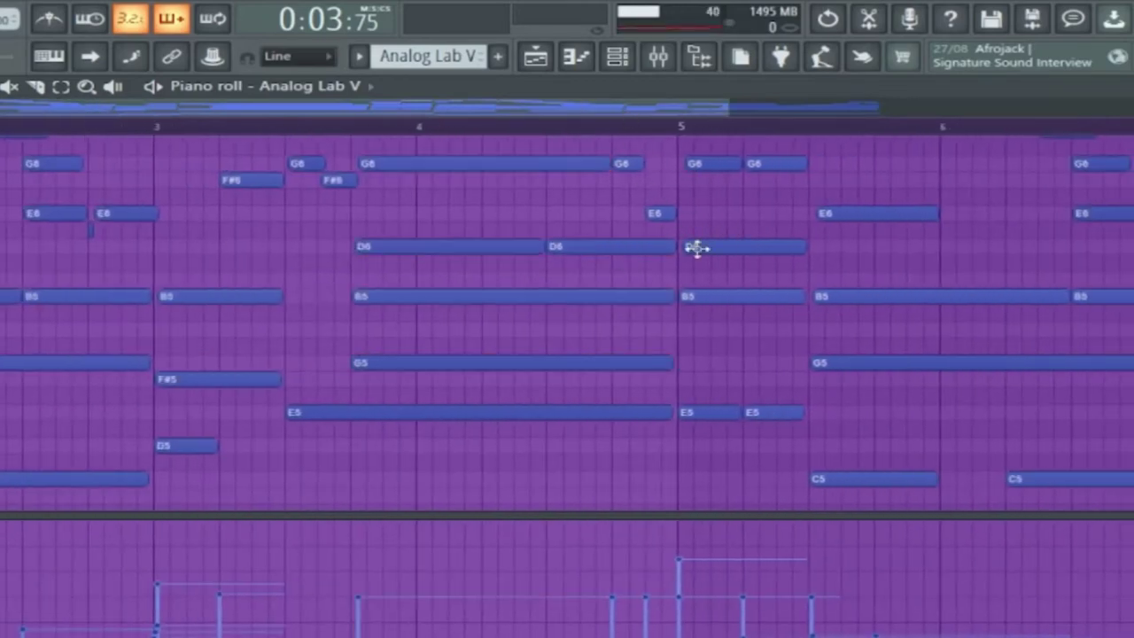
Highlight the descending melody run from E7 down to E6 in bar 2 and clear the selection
scroll(957, 412, "down", 2)
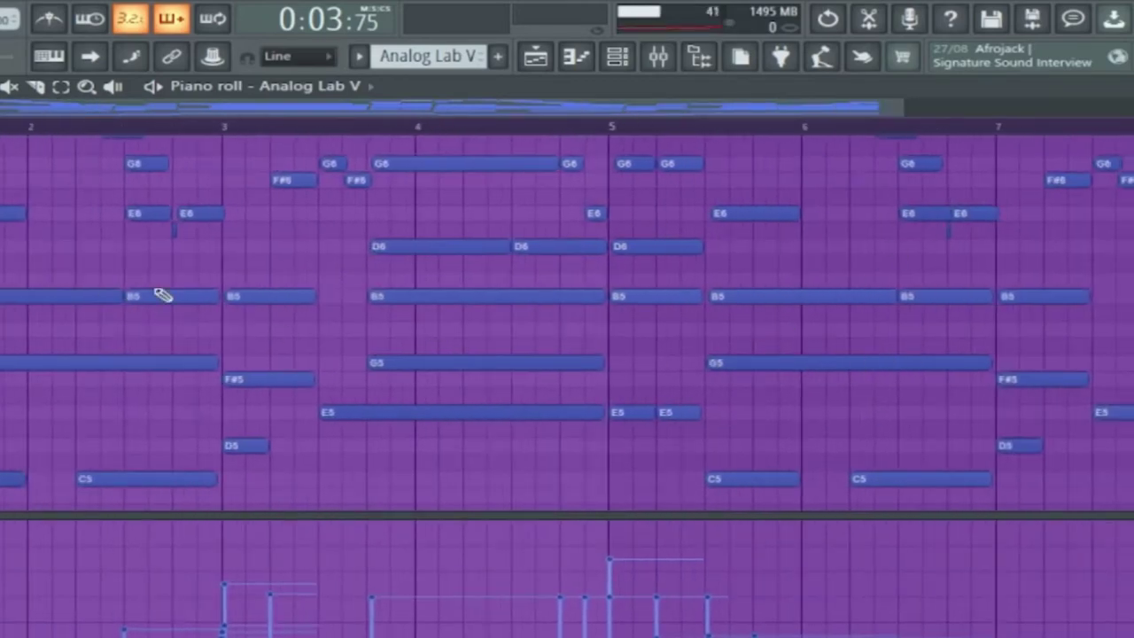
scroll(162, 295, "up", 3)
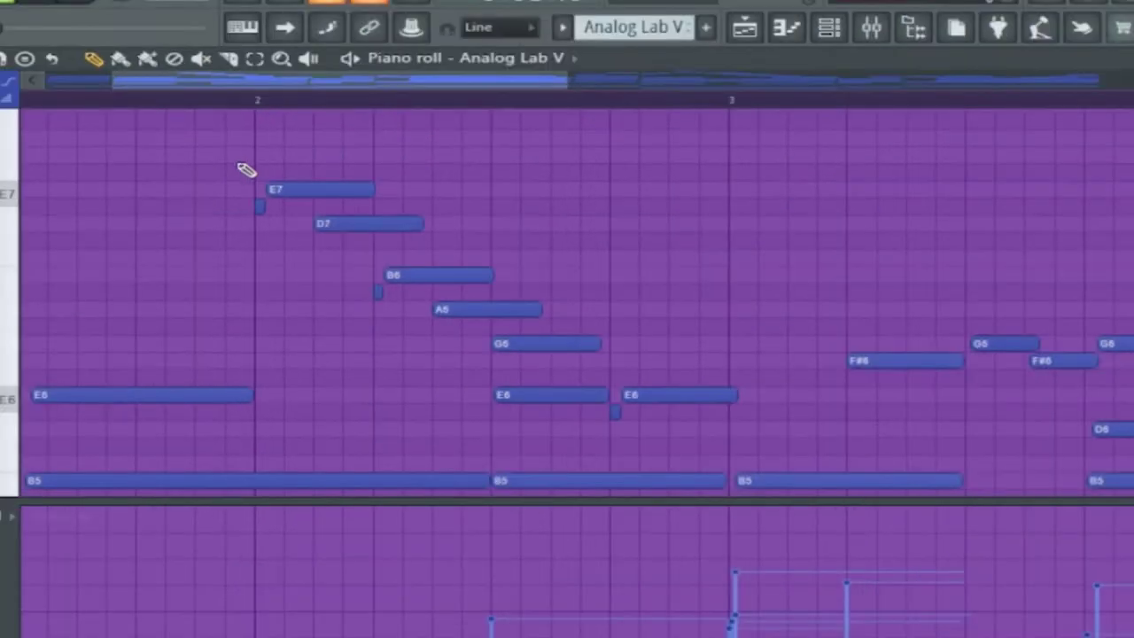
left_click_drag(236, 149, 749, 365)
left_click_drag(750, 413, 250, 188)
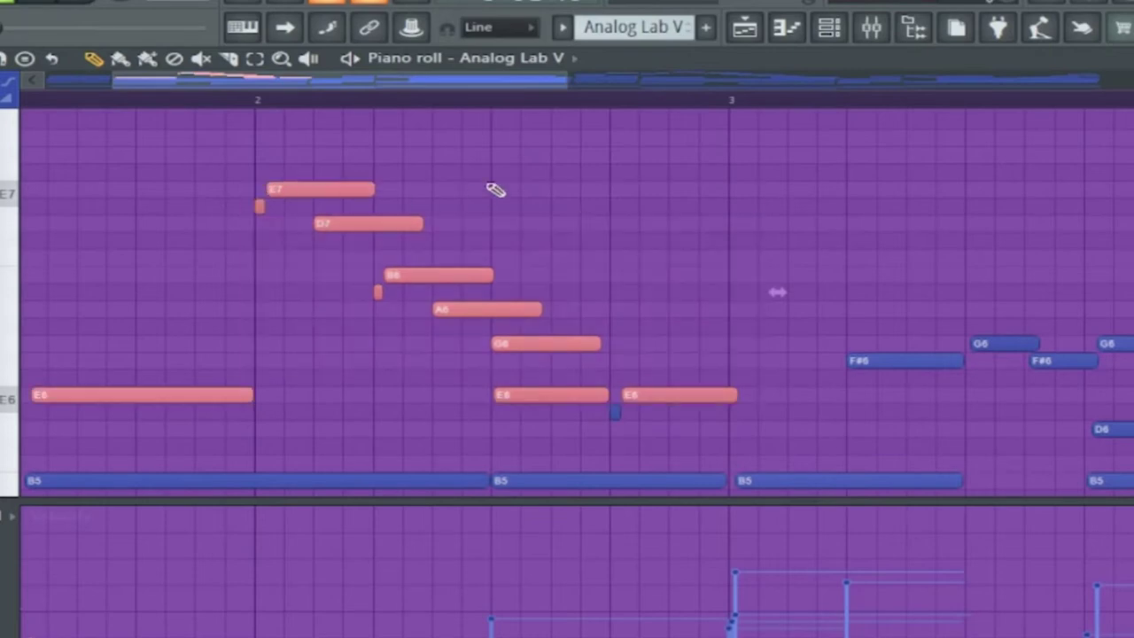
left_click(496, 189)
left_click_drag(311, 167, 719, 475)
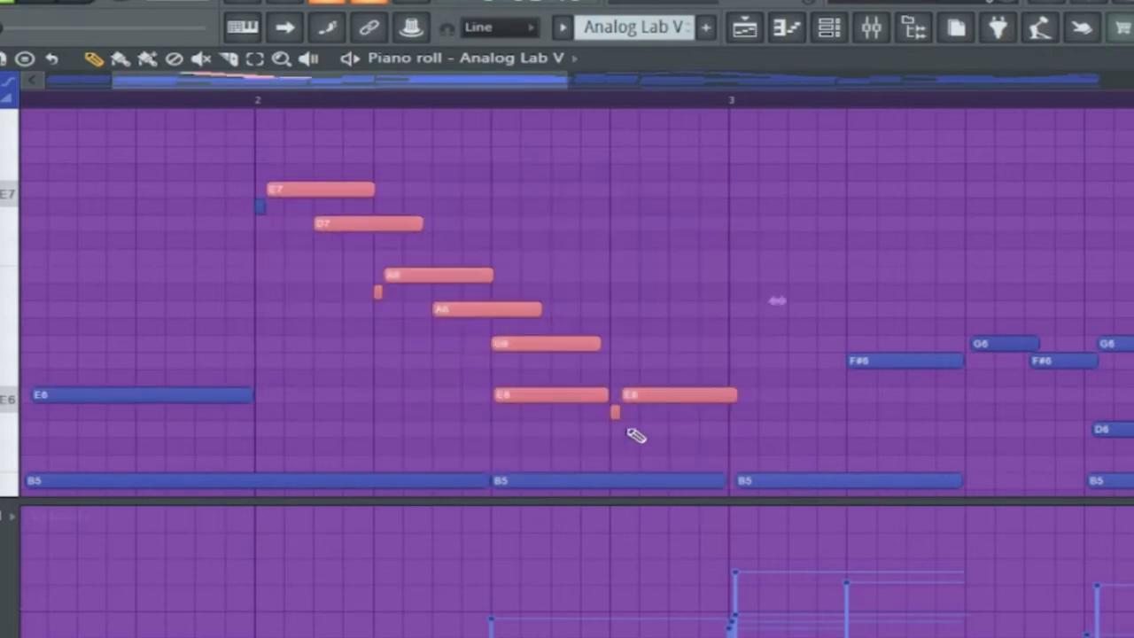
left_click(390, 287)
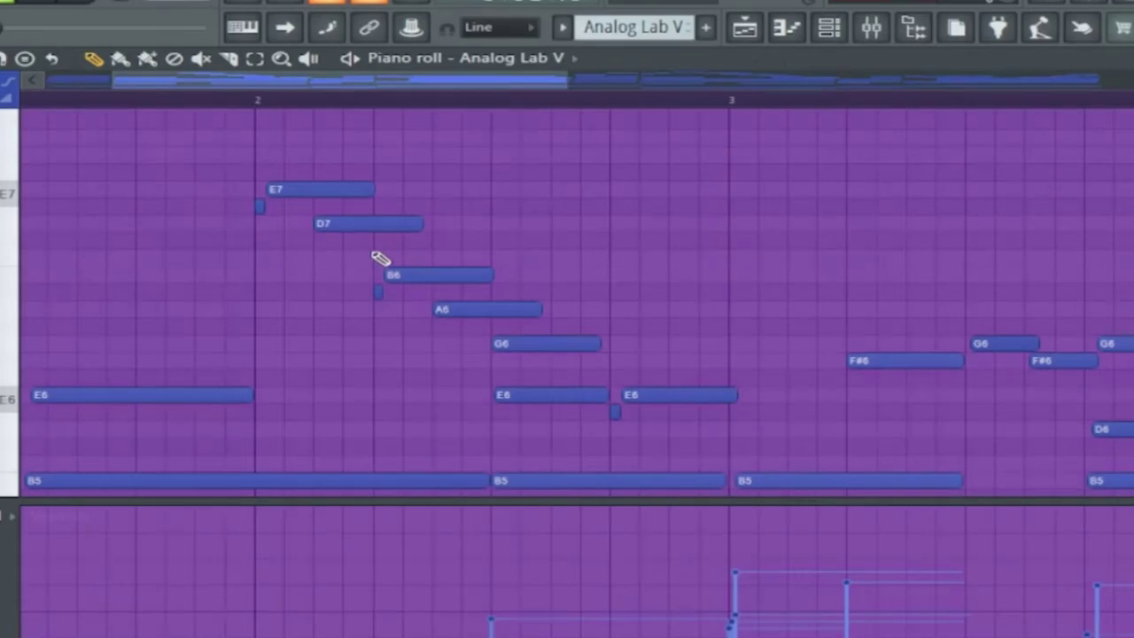
Inspect the short grace note leading into B6 in bar 2's run, selecting it and clearing the selection
scroll(380, 257, "up", 2)
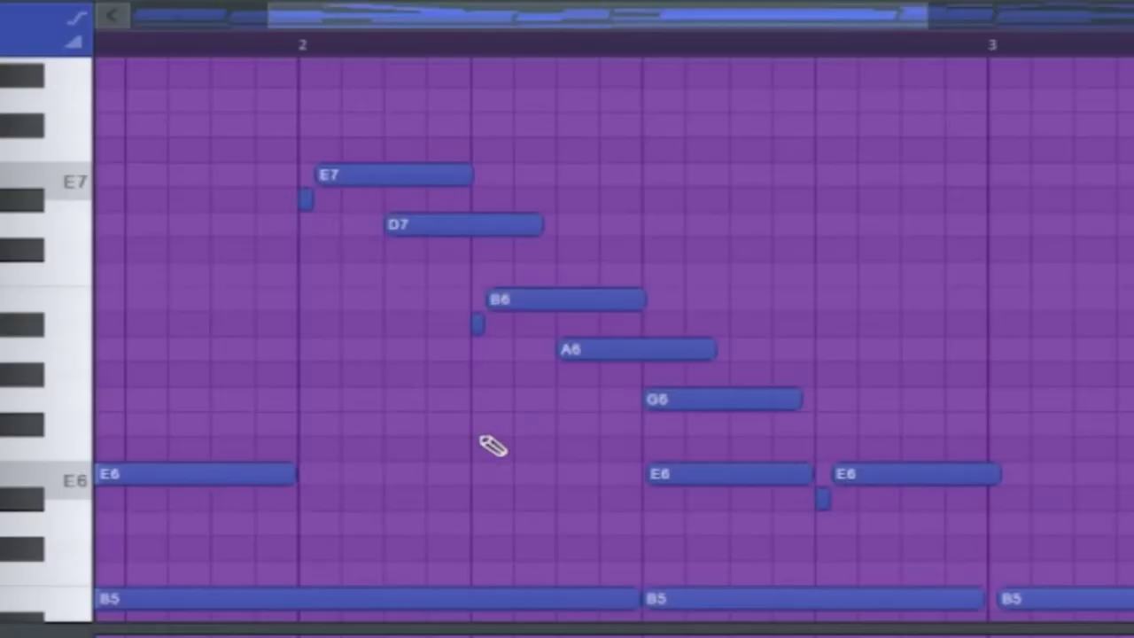
scroll(251, 220, "up", 2)
left_click_drag(205, 197, 235, 232)
key("ctrl+d")
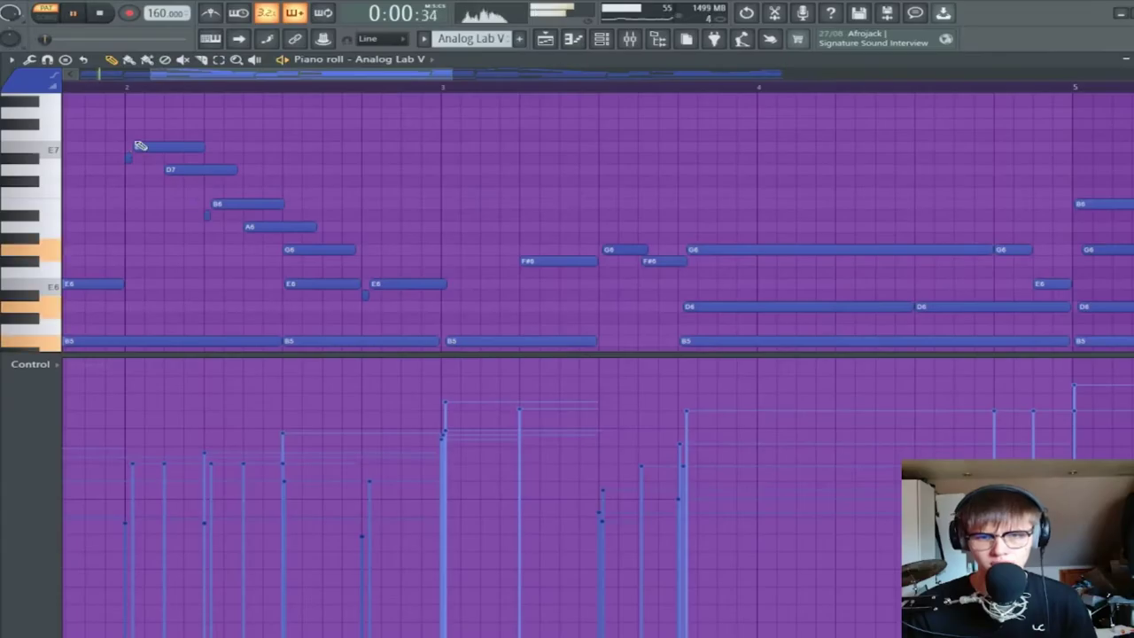
Play the pattern from the start through bar 3 to hear the melody run, and stop playback
key("space")
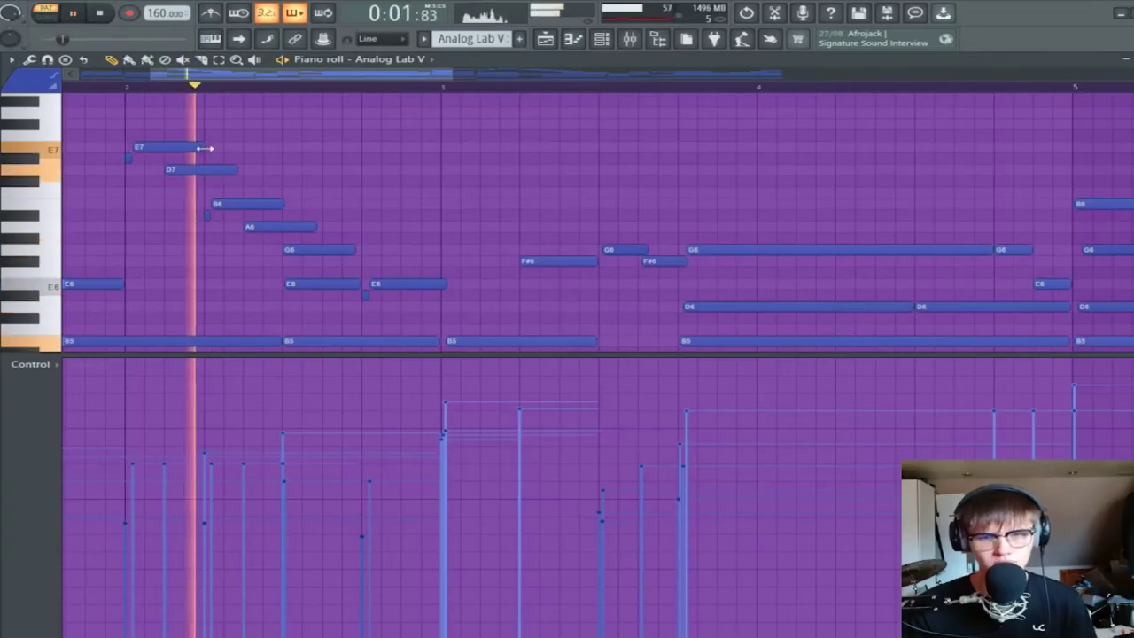
scroll(232, 162, "down", 4)
scroll(354, 178, "down", 3)
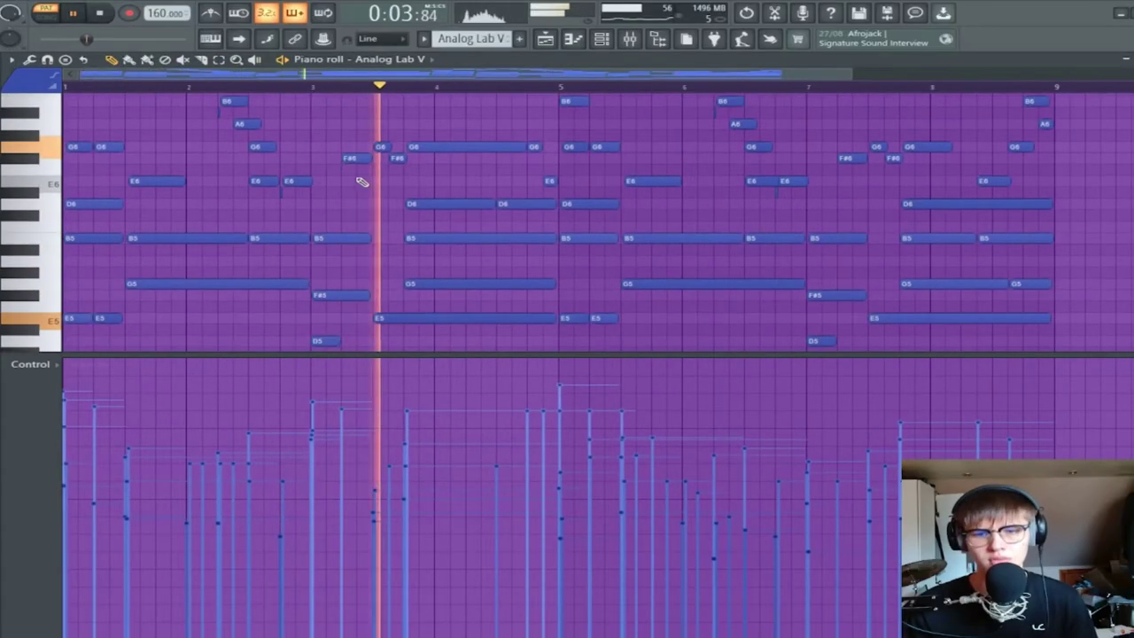
scroll(362, 181, "up", 4)
key("space")
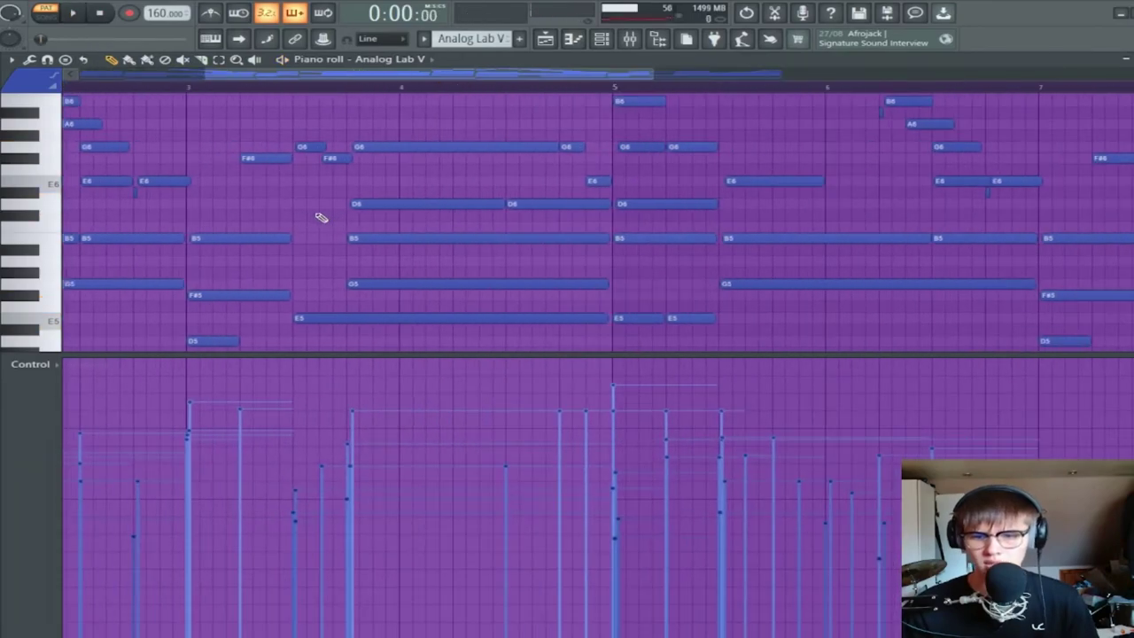
Highlight the short G6 and F#6 melody notes leading into the held chord in bar 3
scroll(306, 191, "down", 2)
left_click_drag(274, 130, 355, 176)
scroll(331, 197, "up", 3)
left_click(330, 193, "ctrl")
left_click_drag(310, 144, 368, 206)
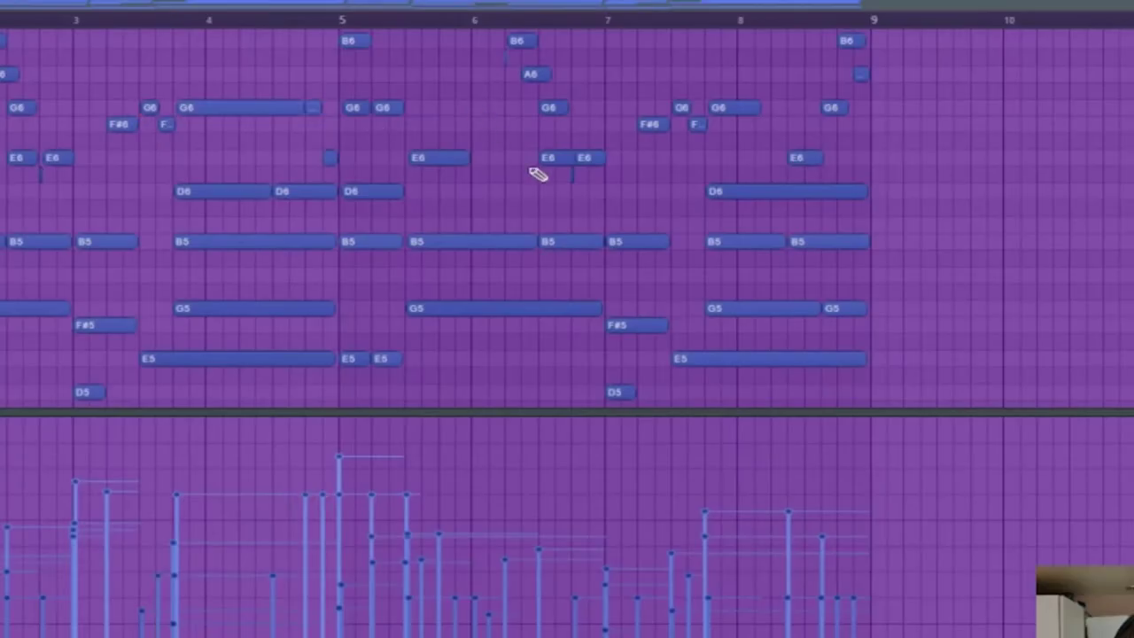
Highlight the high E7, D7, E7 melody notes in the second half's opening bar 5
scroll(359, 283, "up", 3)
scroll(390, 222, "down", 2)
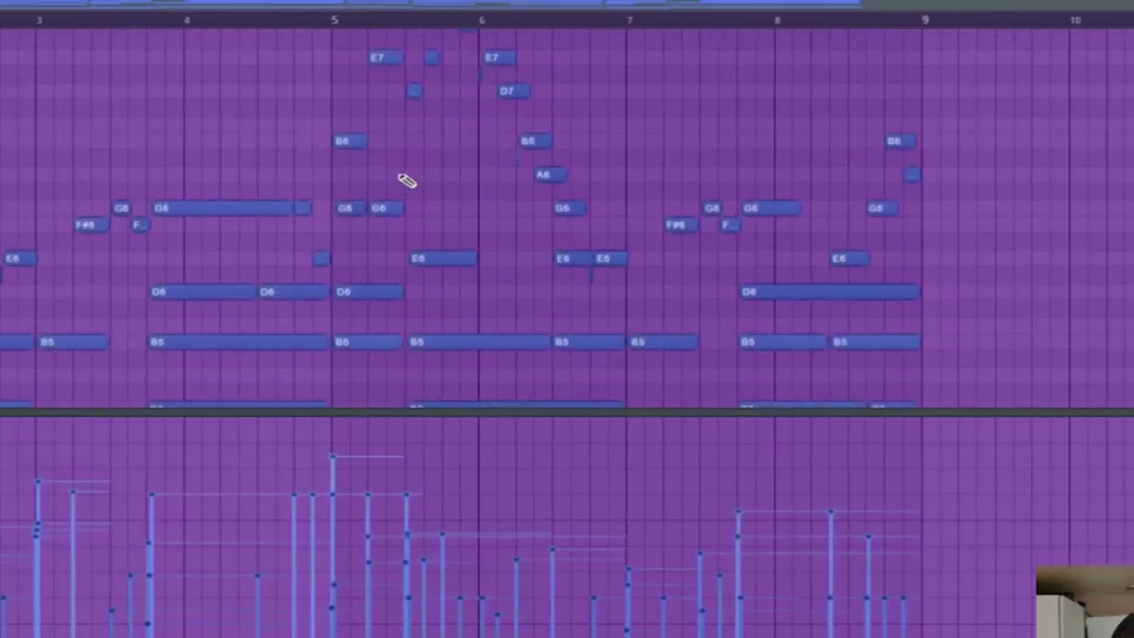
scroll(412, 163, "up", 2)
scroll(411, 163, "up", 4)
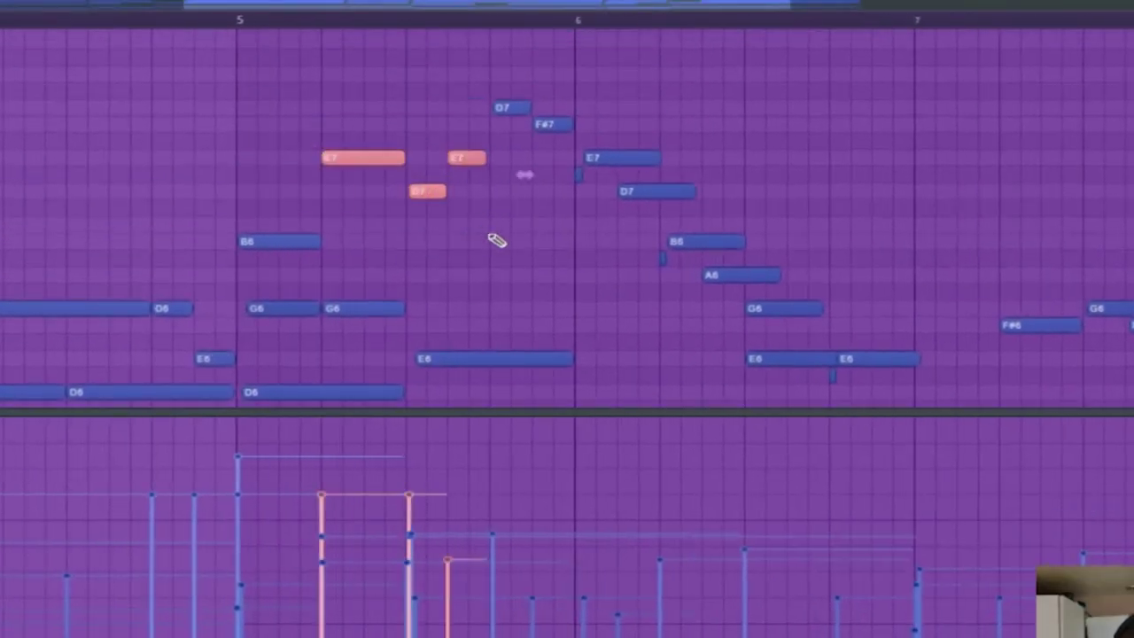
scroll(471, 216, "down", 3)
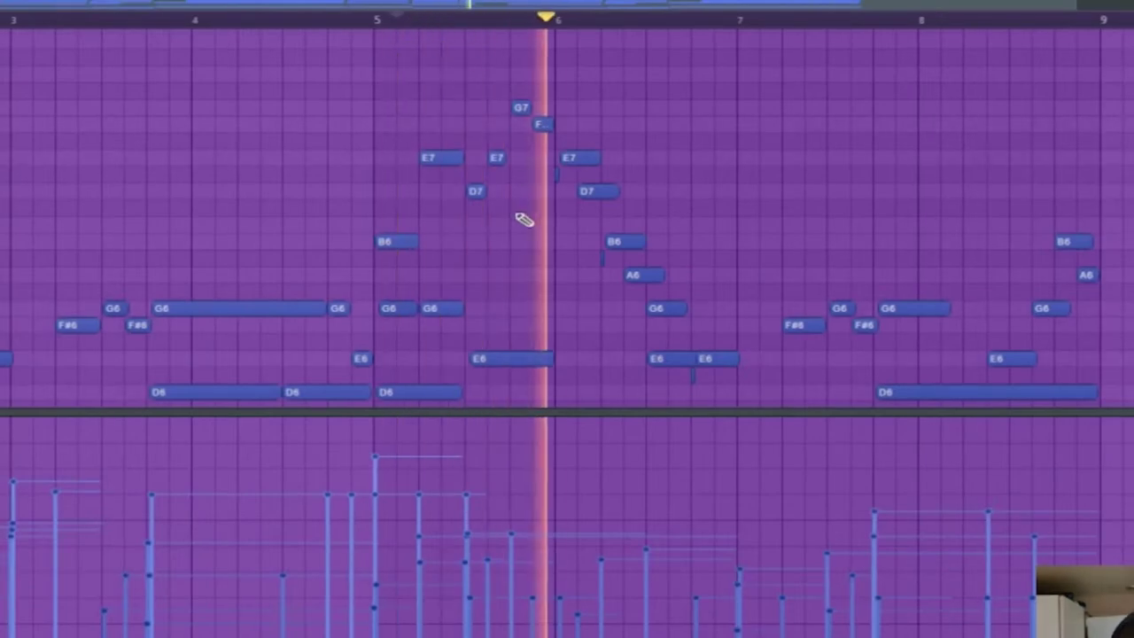
Follow the playback of the melody variation and chords through bars 5 to 7
scroll(567, 252, "down", 1)
scroll(655, 227, "up", 4)
scroll(651, 223, "down", 5)
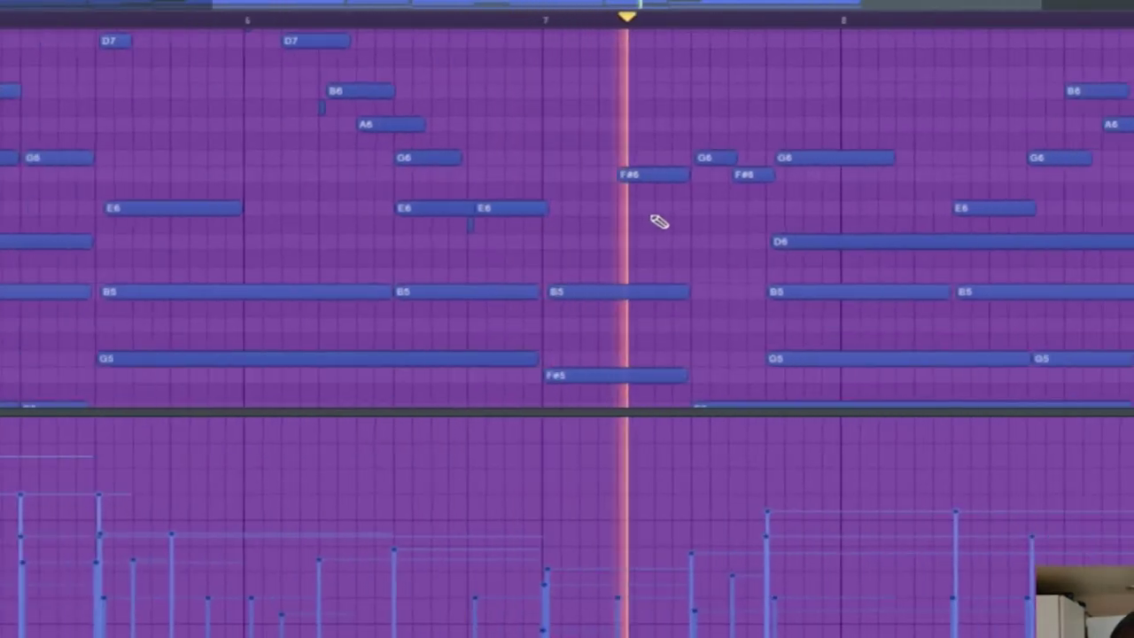
scroll(870, 227, "up", 3)
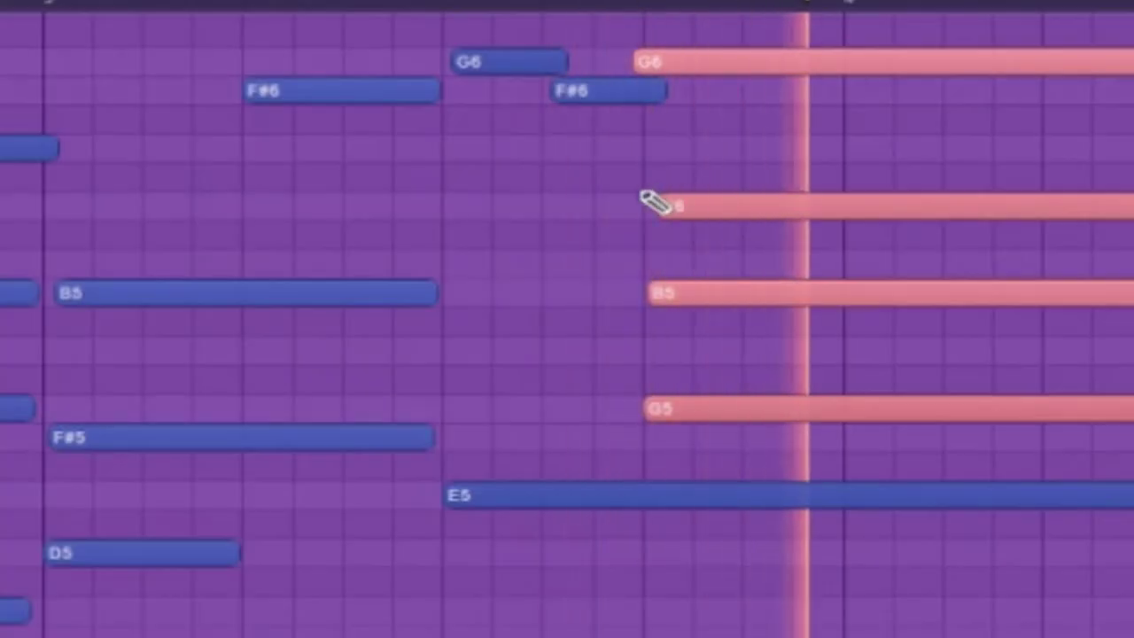
Highlight the short G6 and F#6 notes in bar 3, followed by the held G6, D6, B5 and G5 chord
left_click(292, 7)
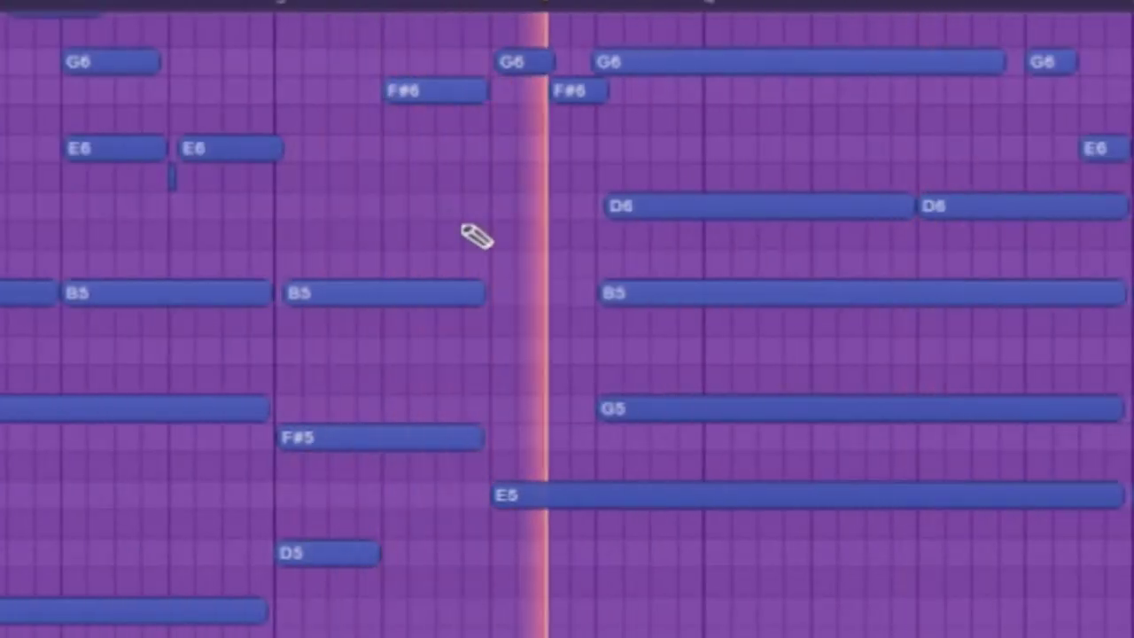
scroll(608, 203, "up", 3, "ctrl")
scroll(410, 221, "up", 3)
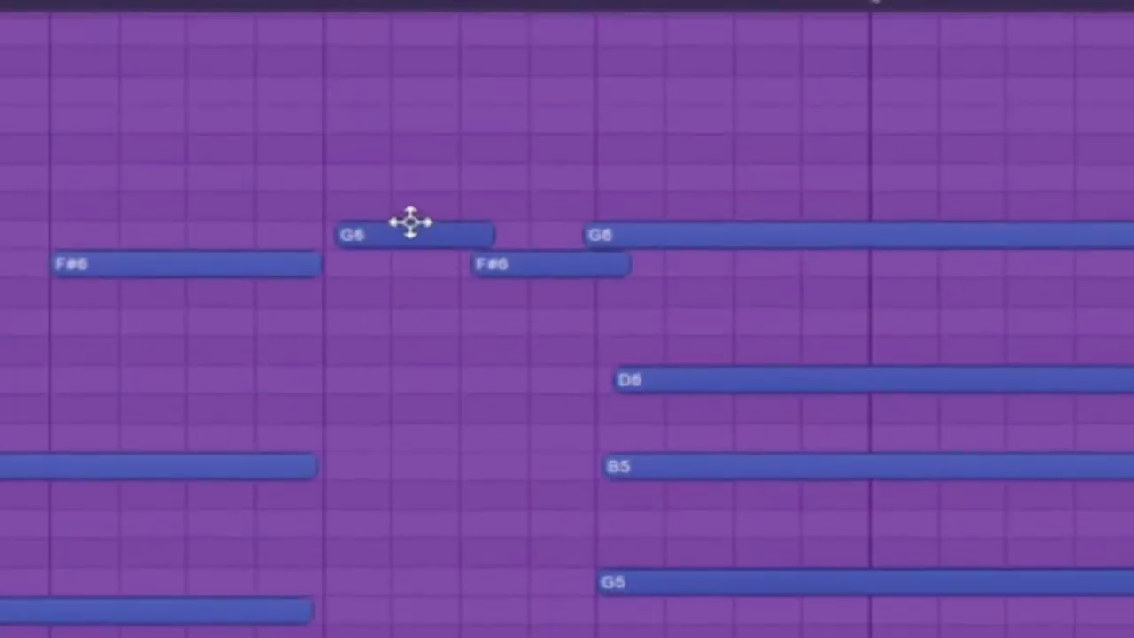
left_click_drag(405, 198, 538, 354)
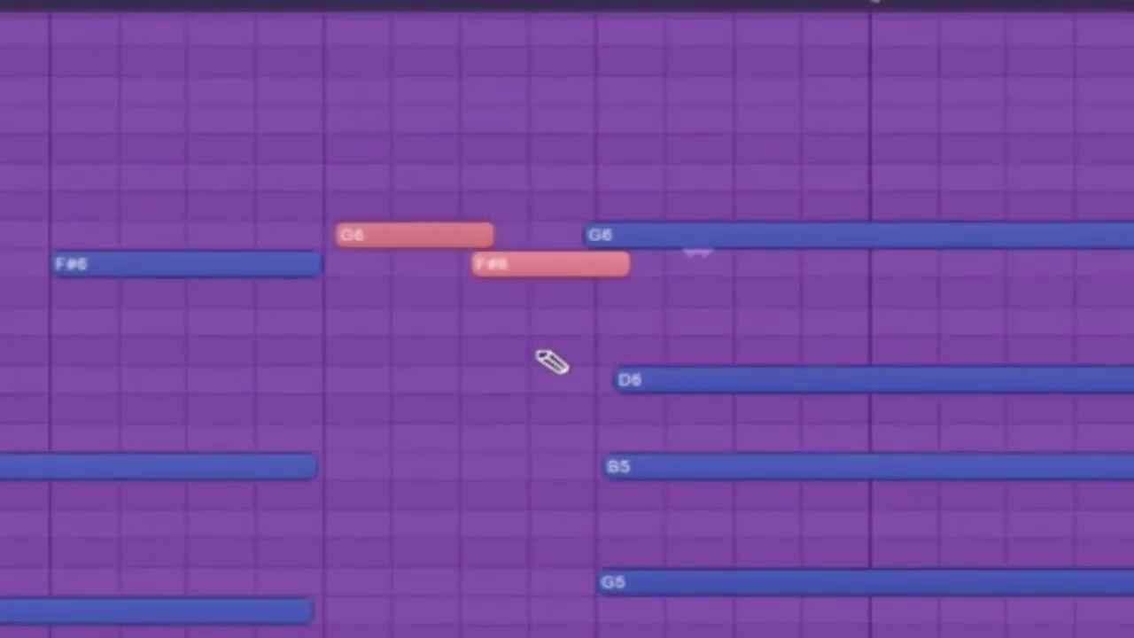
left_click_drag(644, 217, 714, 290)
left_click(716, 291, "ctrl")
left_click_drag(737, 193, 845, 636)
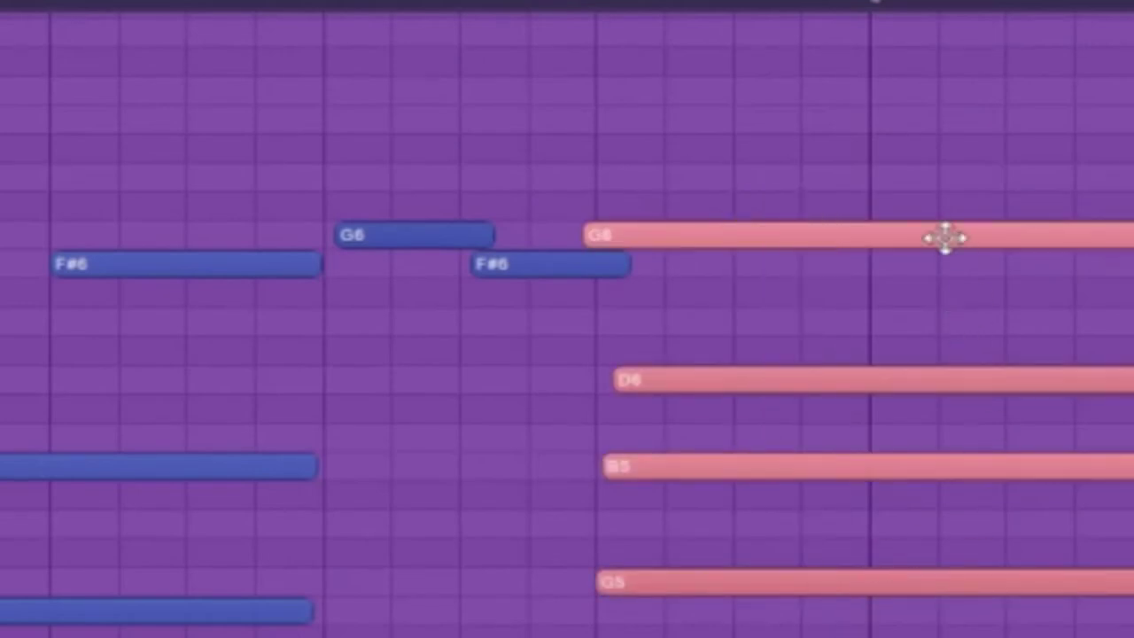
Transpose all the piano notes down six semitones so the root moves from E to A#
scroll(944, 237, "down", 3, "ctrl")
scroll(822, 159, "down", 3)
scroll(700, 190, "up", 5)
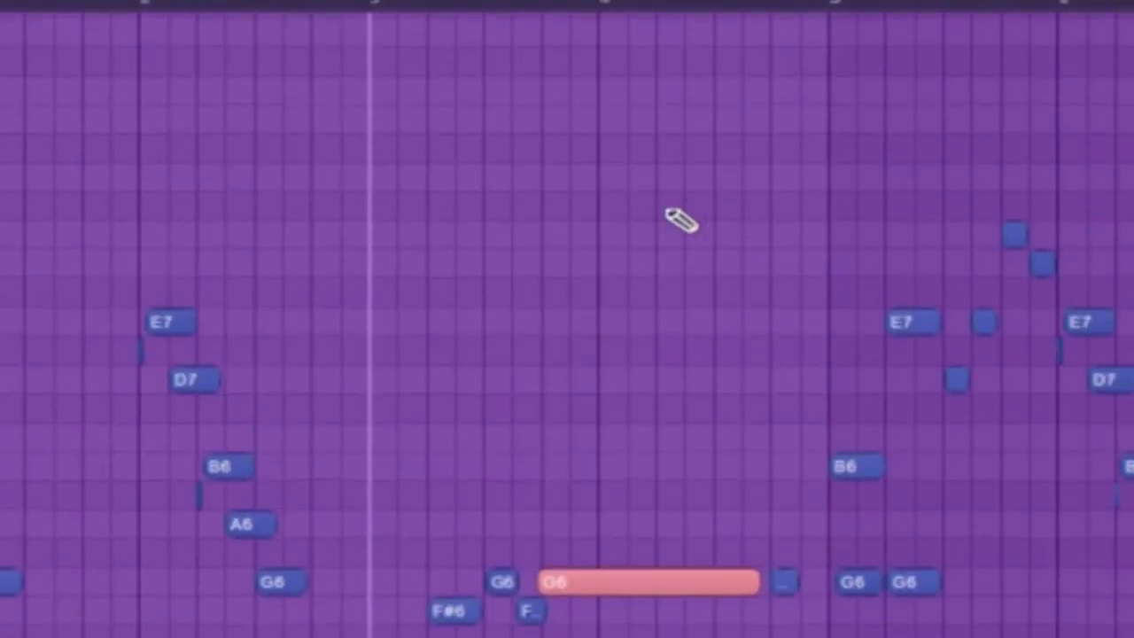
scroll(625, 223, "down", 5)
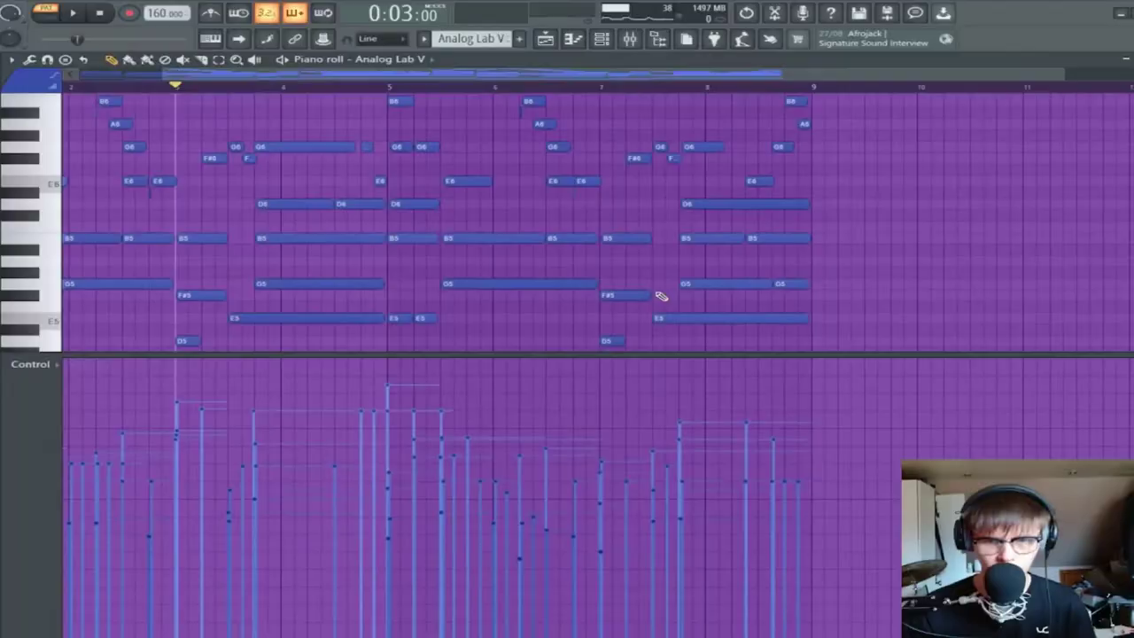
scroll(207, 247, "down", 5)
scroll(206, 244, "down", 1)
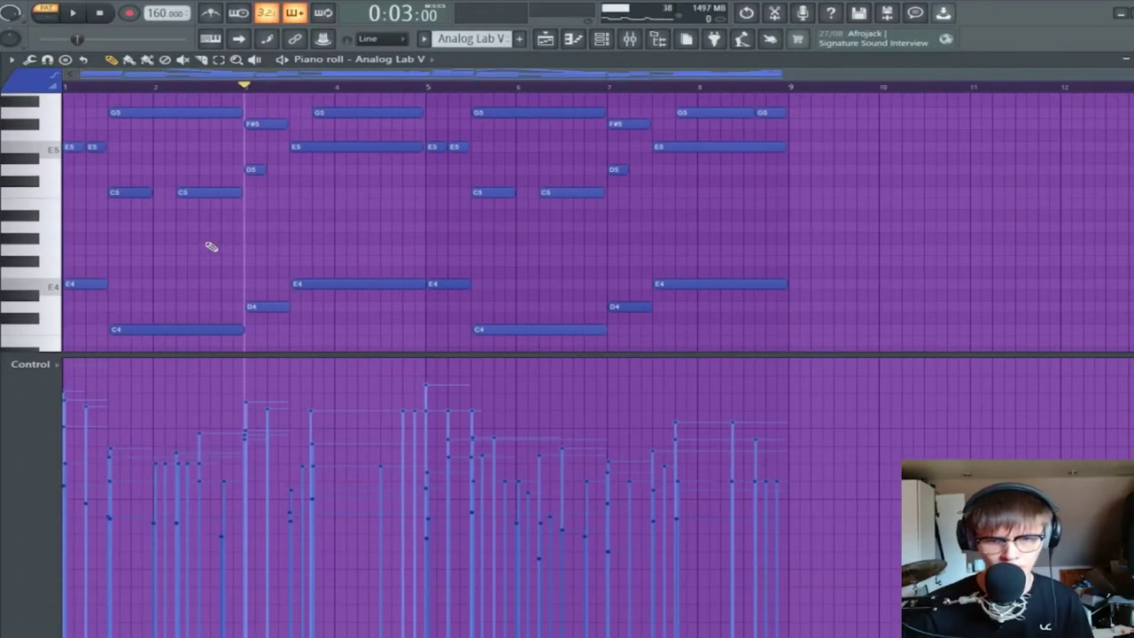
key("Down")
key("Down")
key("Down")
key("Down")
key("Down")
key("Down")
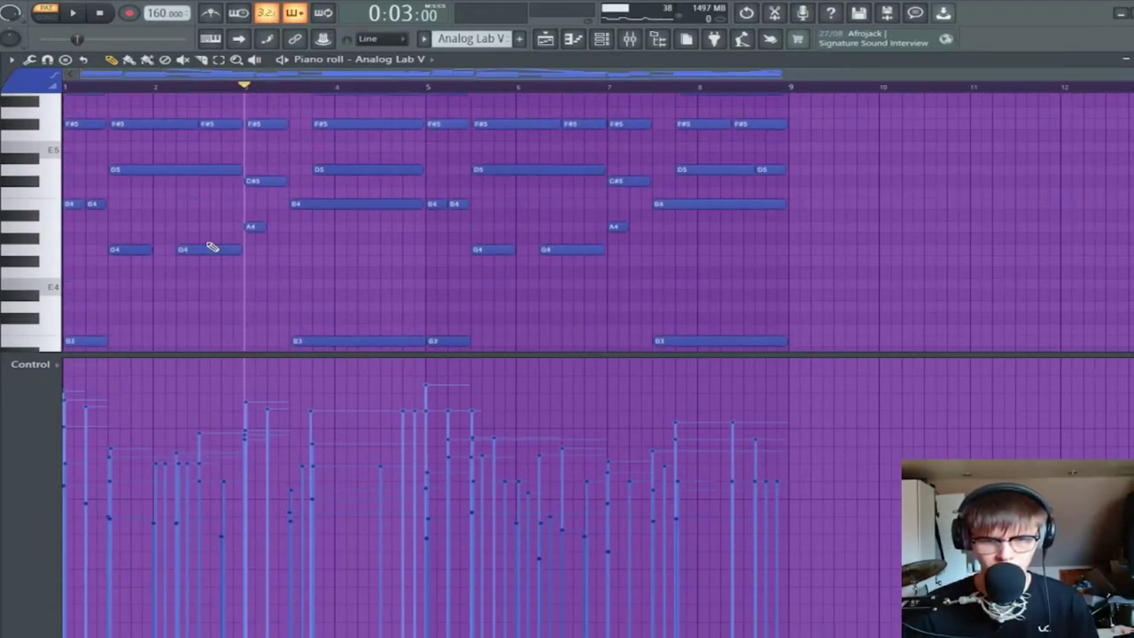
Play the transposed Analog Lab V pattern from the start, and stop playback
scroll(213, 243, "down", 3)
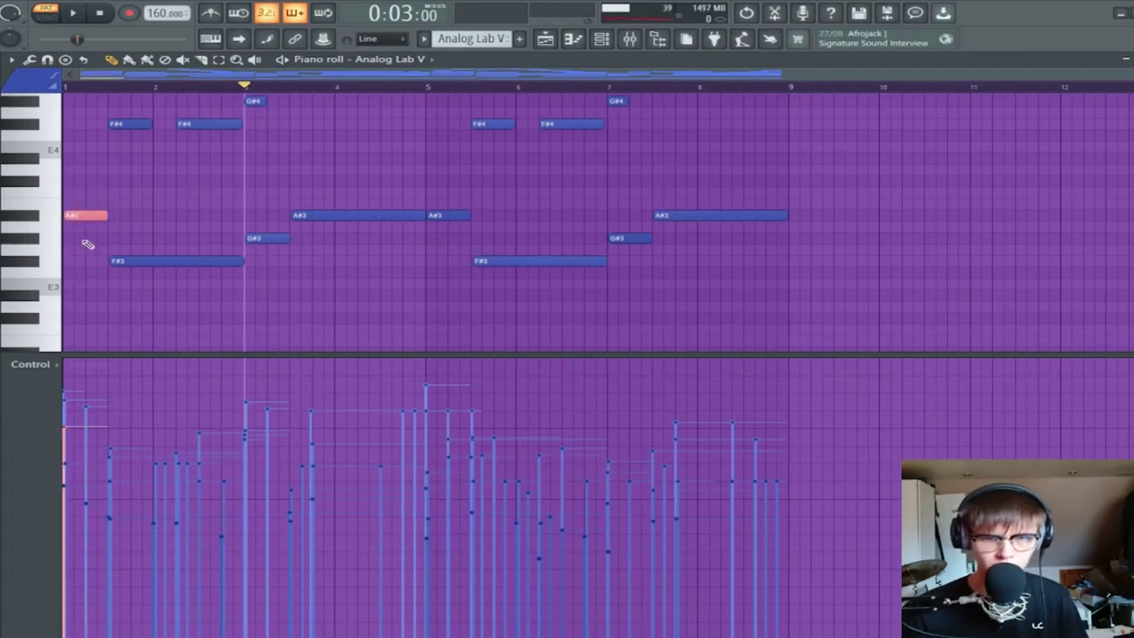
scroll(195, 236, "up", 3)
left_click(74, 14)
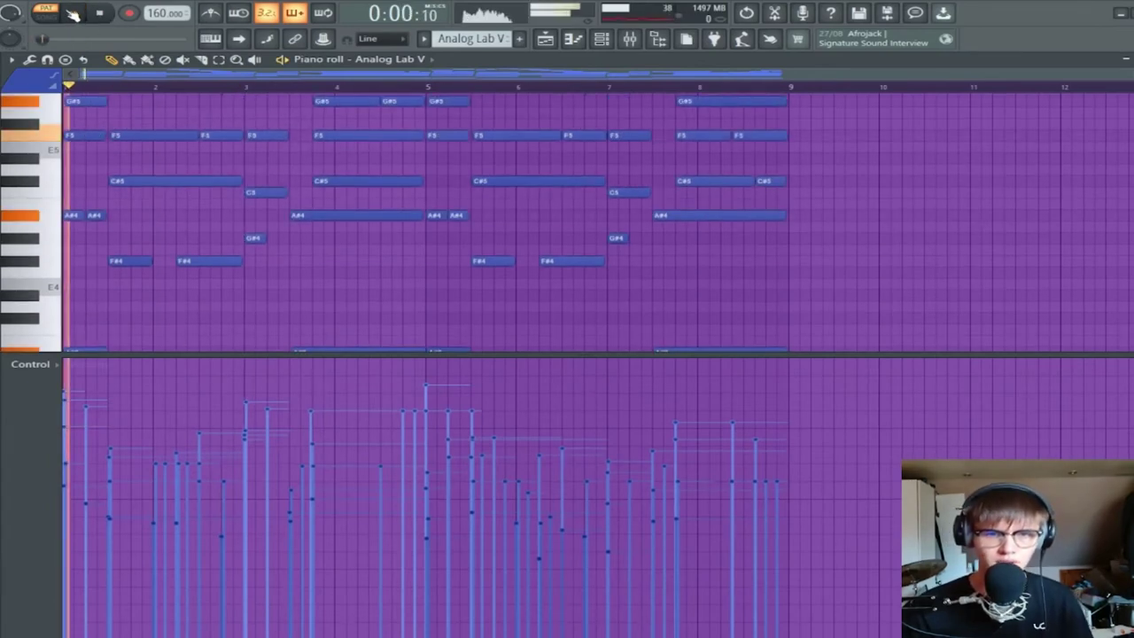
scroll(212, 151, "up", 3)
key("space")
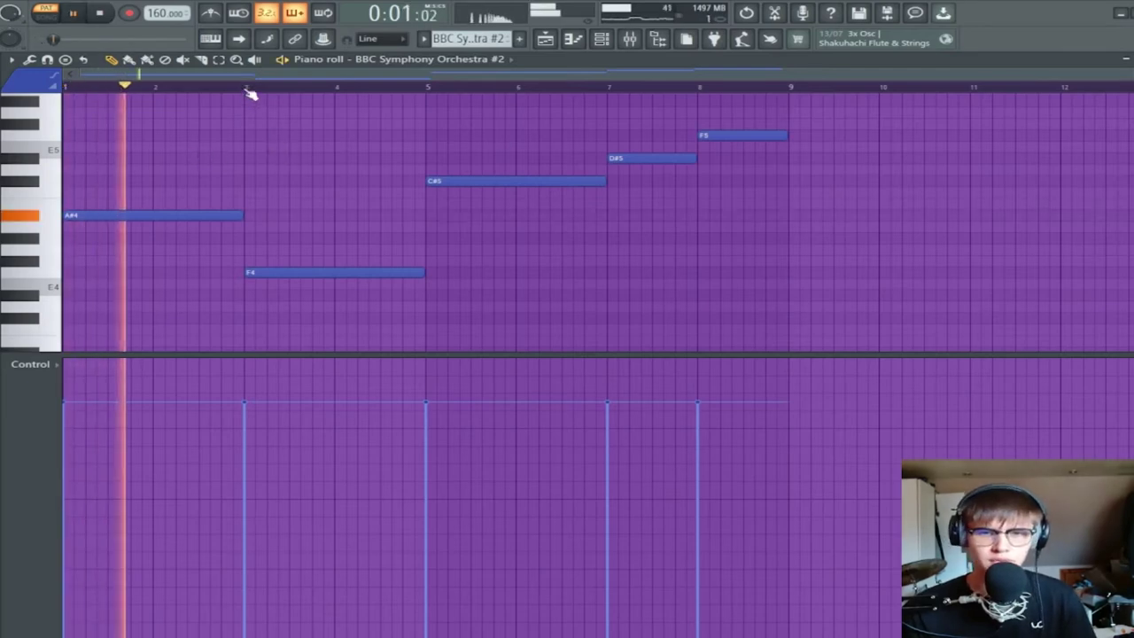
Audition the BBC Symphony Orchestra #2 notes at bars 5, 7 and 8, stop playback and close the piano roll
left_click(431, 89)
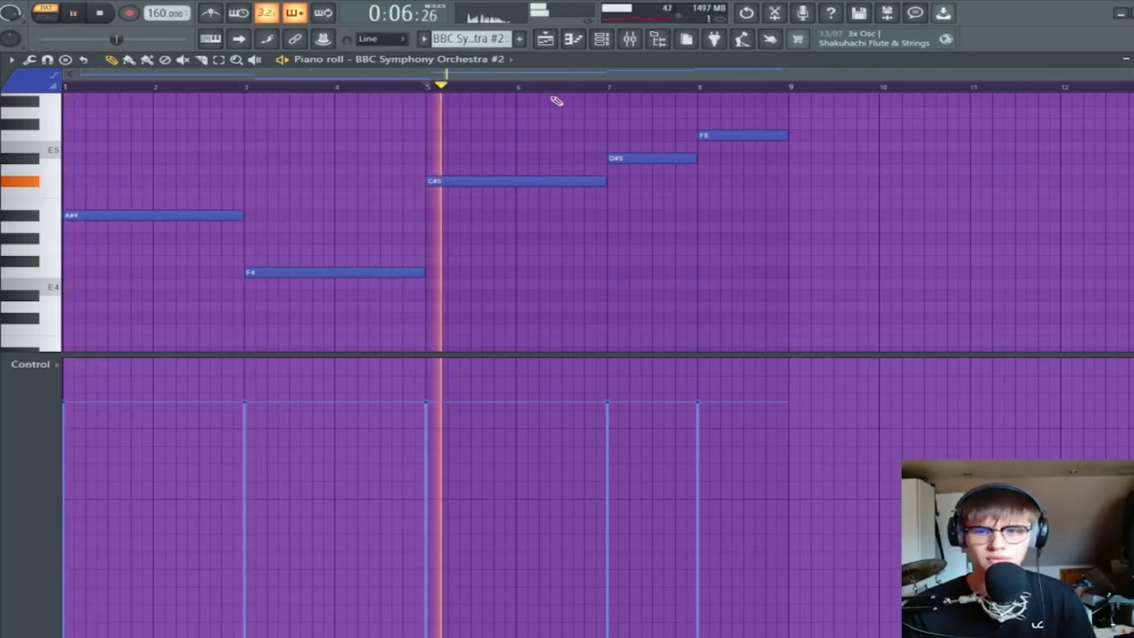
left_click(611, 89)
left_click(699, 89)
key("space")
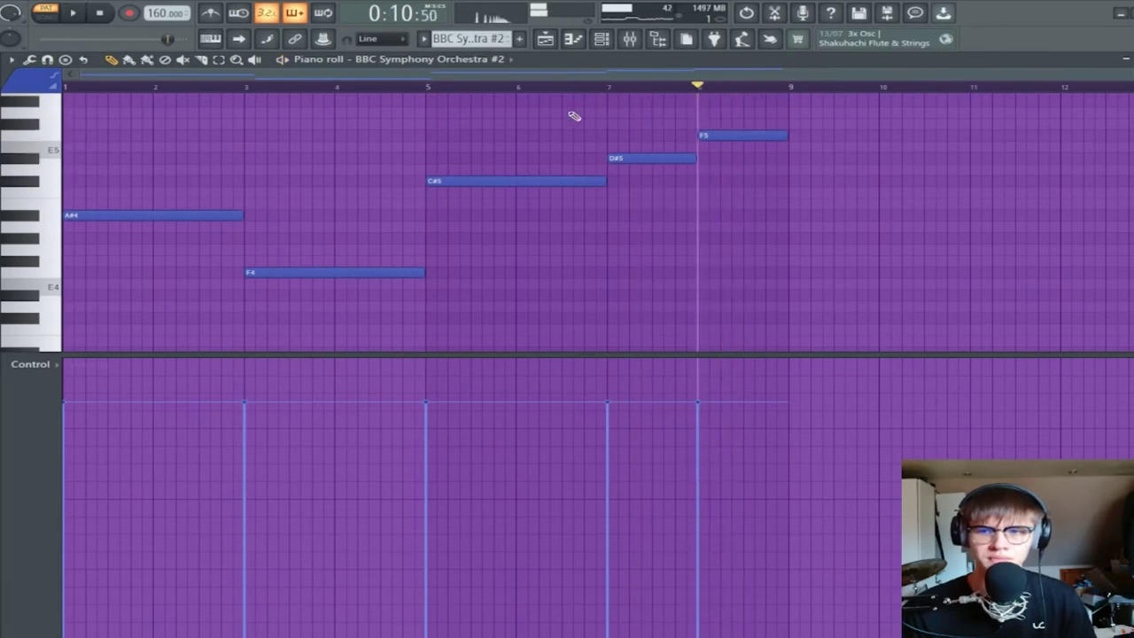
key("Escape")
key("Escape")
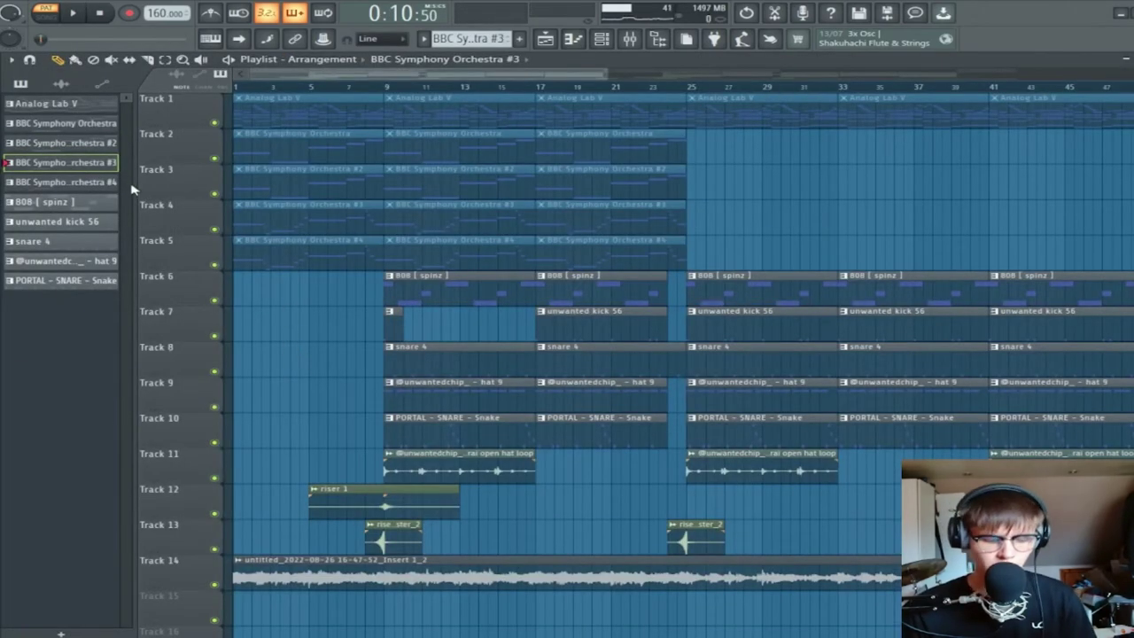
Open the BBC Symphony Orchestra #3 notes, highlight the opening A#7 notes and clear the selection
key("F6")
left_click(399, 248)
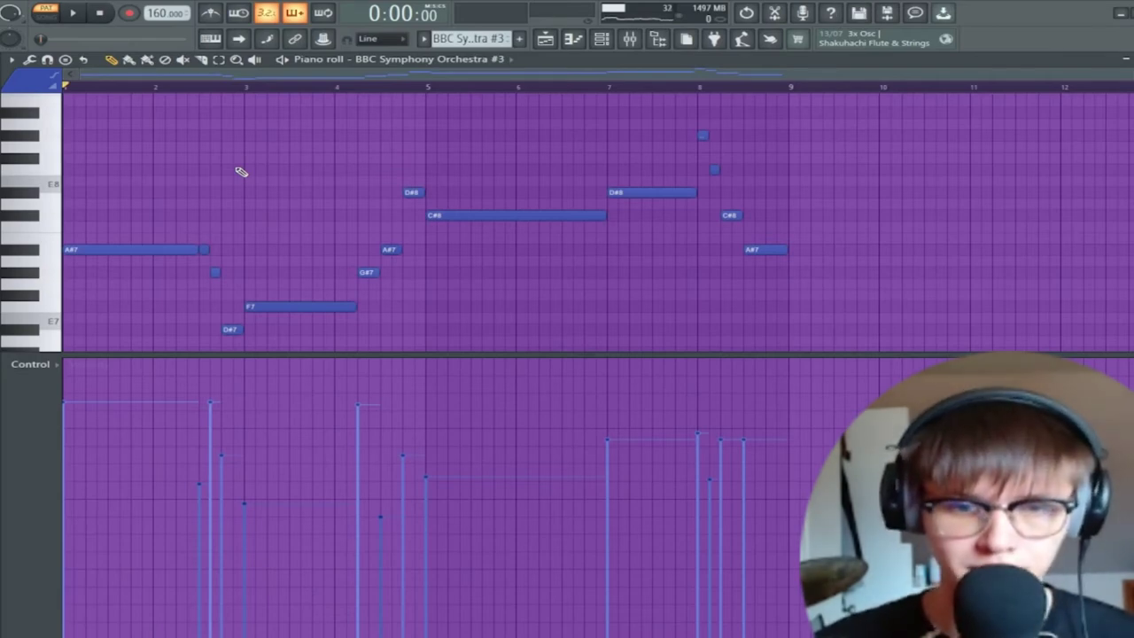
left_click(203, 249)
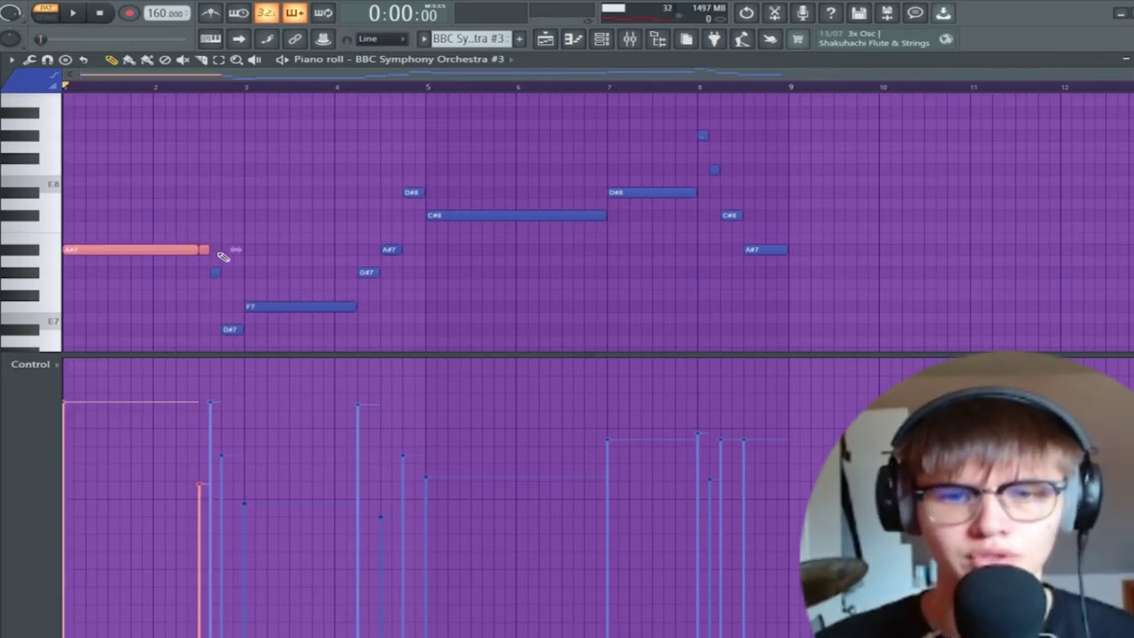
left_click(225, 242)
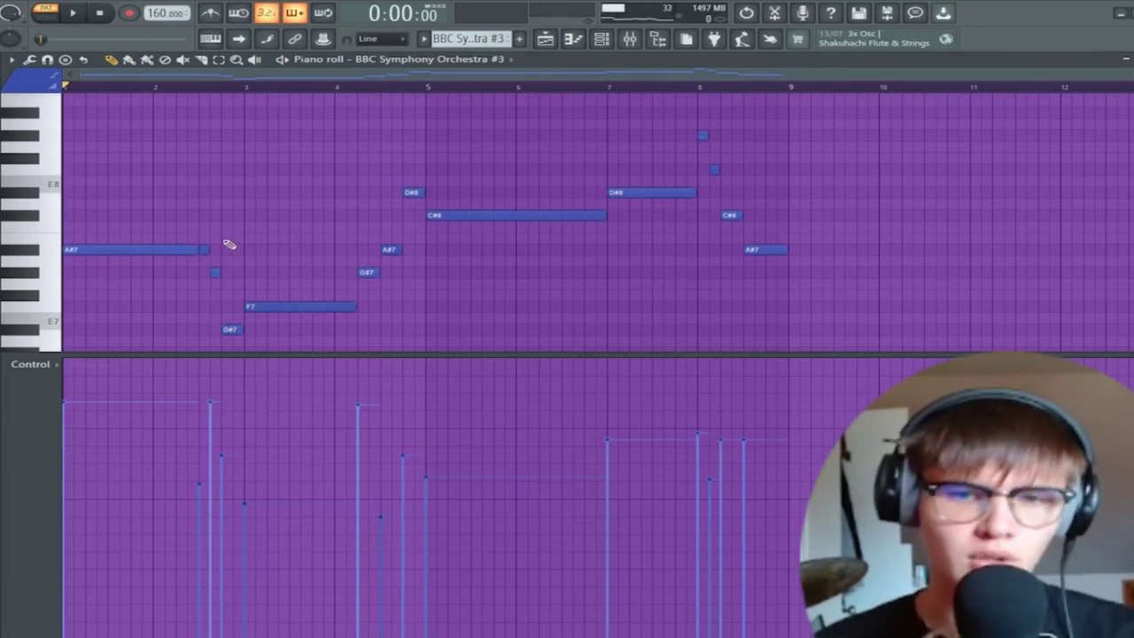
Play the BBC Symphony Orchestra #3 melody, jumping ahead to bar 7, and close its piano roll
key("space")
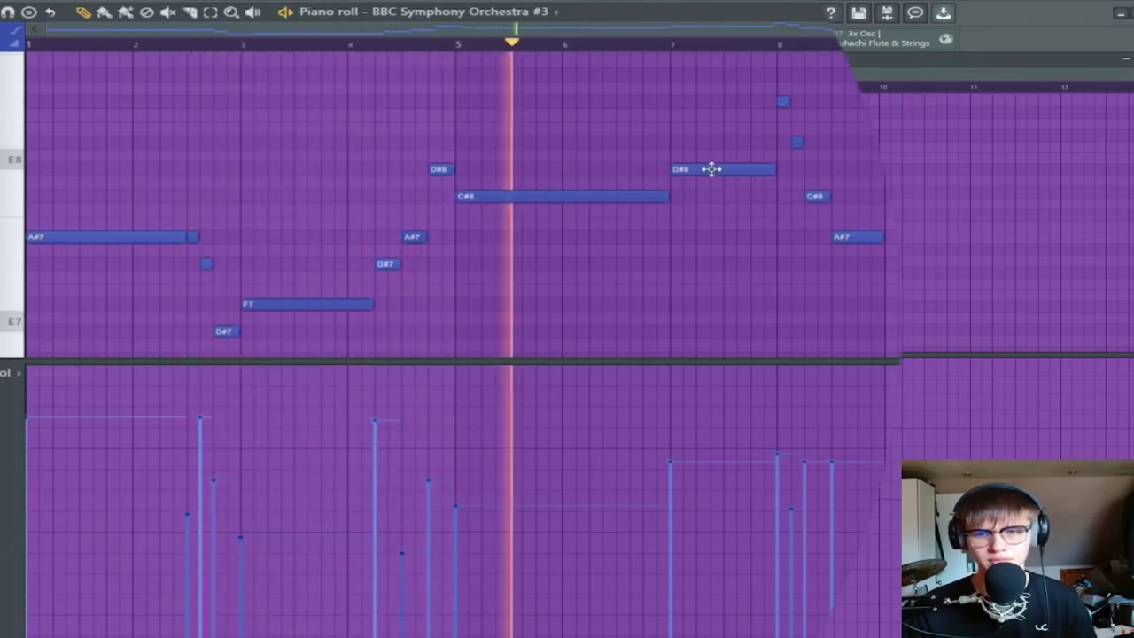
left_click(673, 44)
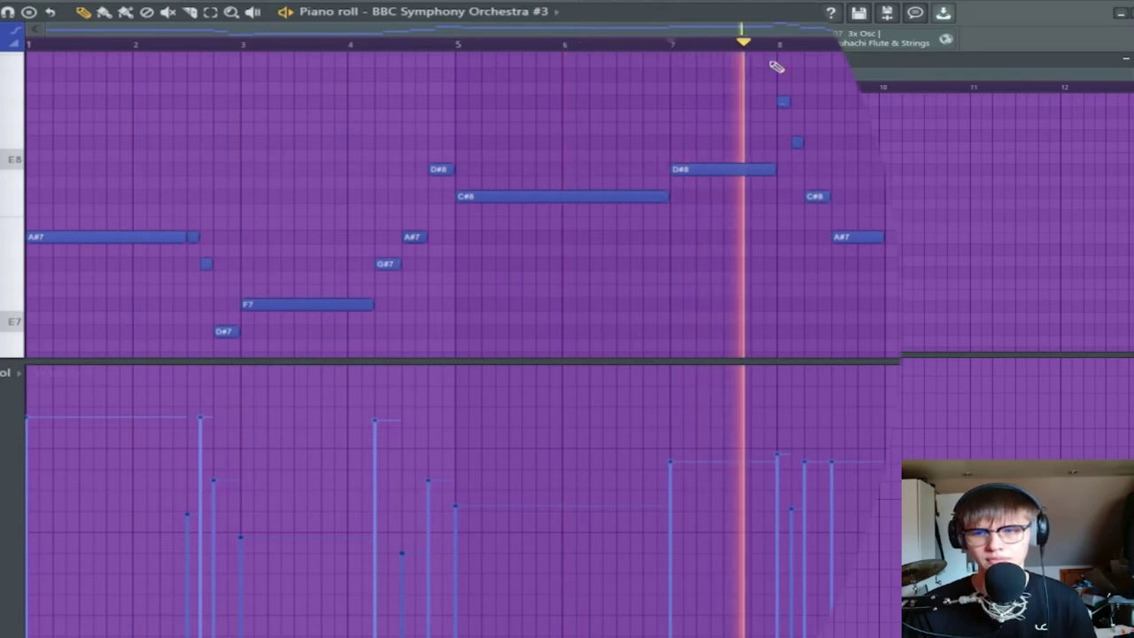
key("space")
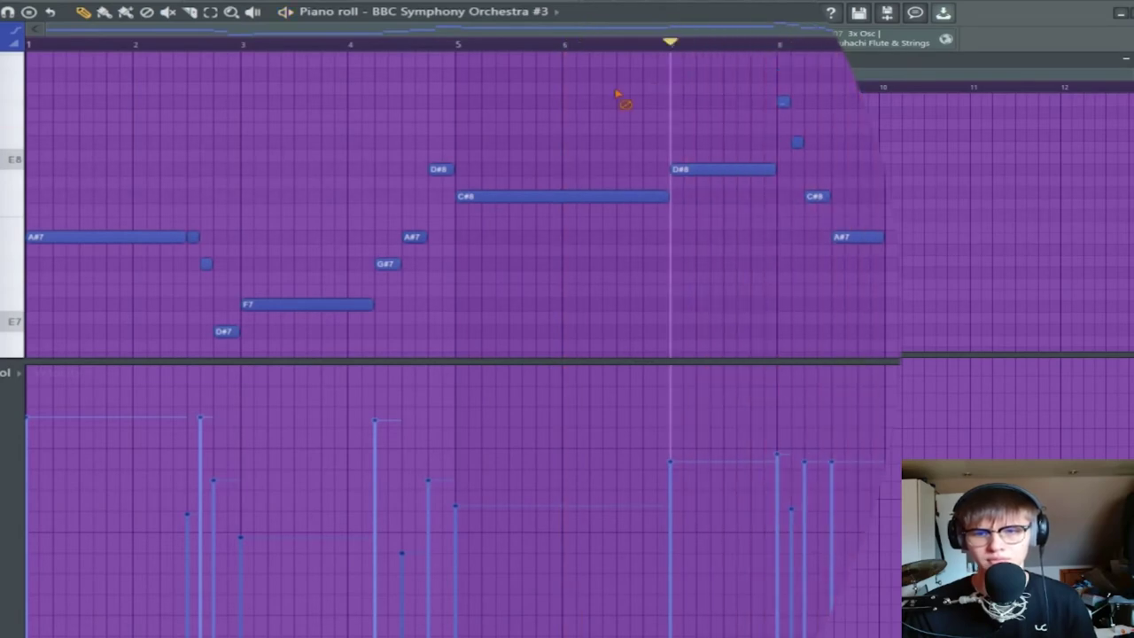
key("Escape")
key("Escape")
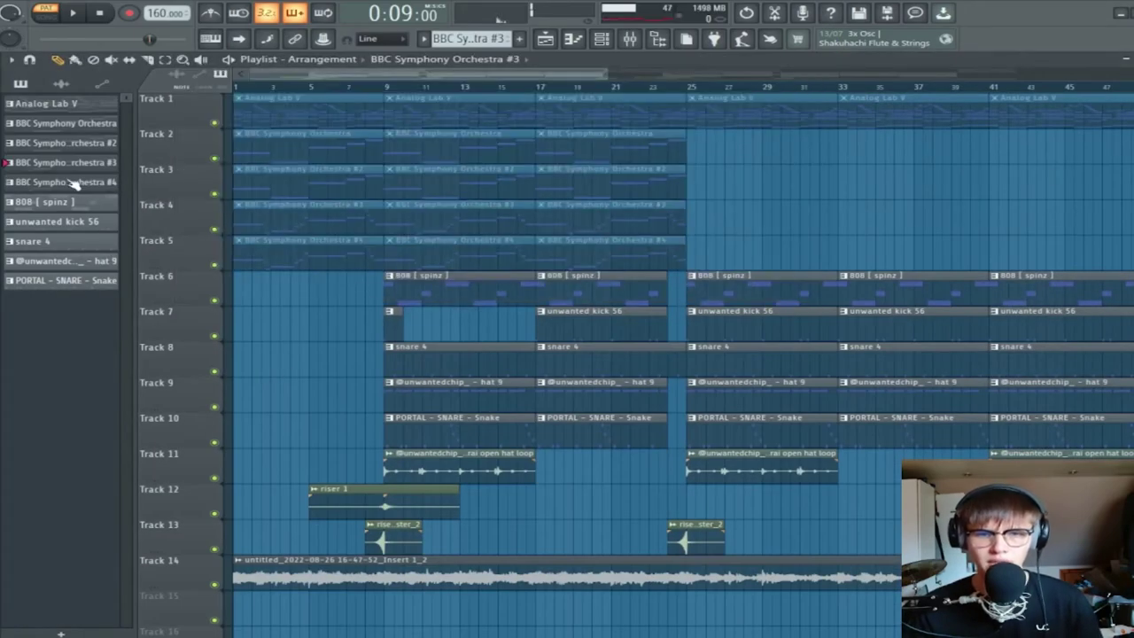
Open the BBC Symphony Orchestra #4 melody, play it from the start and close its piano roll
left_click(602, 39)
left_click(365, 269)
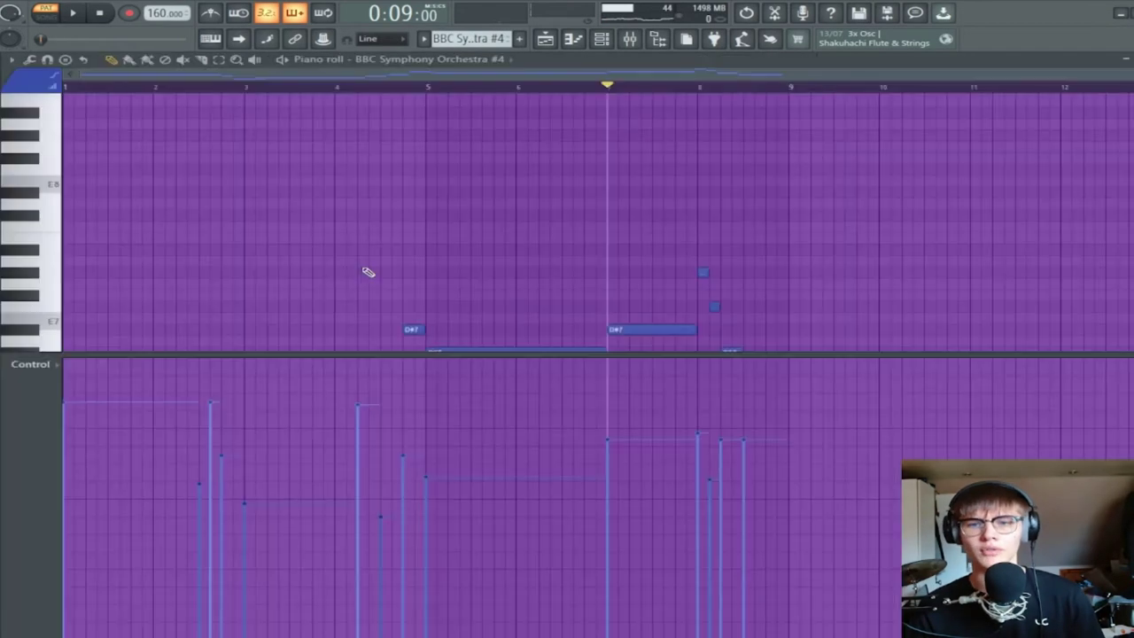
scroll(272, 207, "down", 3)
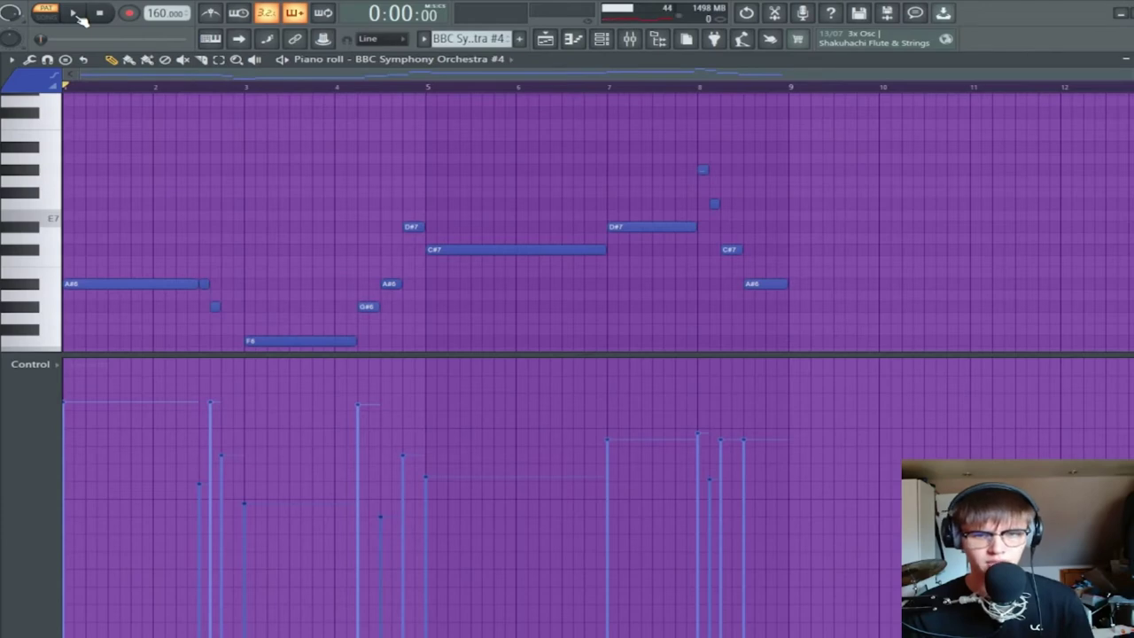
left_click(74, 14)
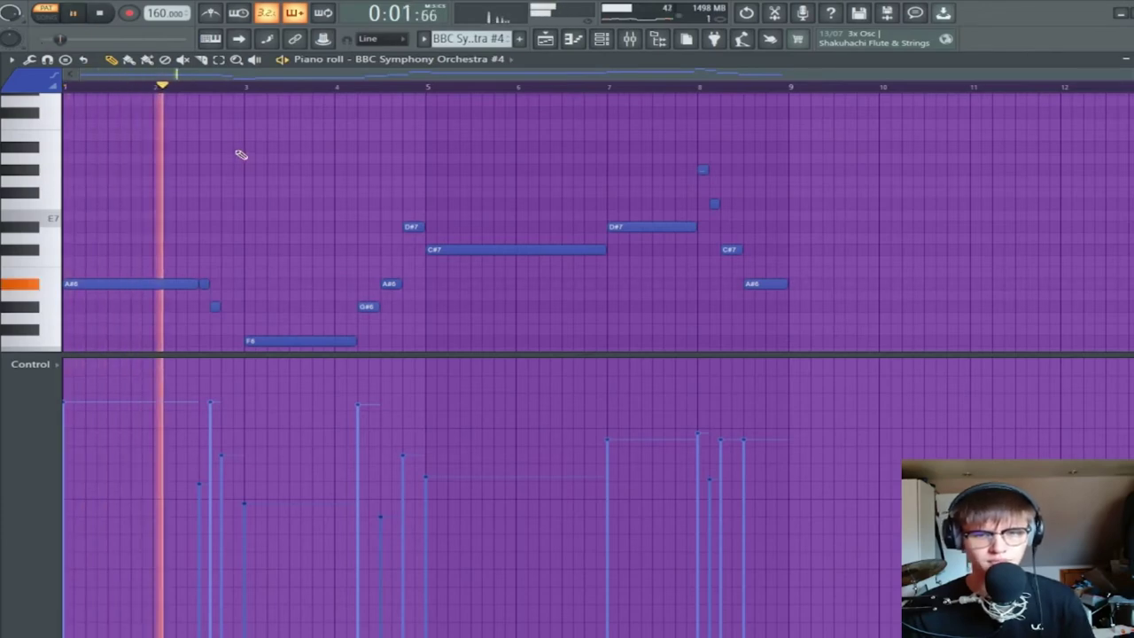
scroll(326, 158, "down", 2)
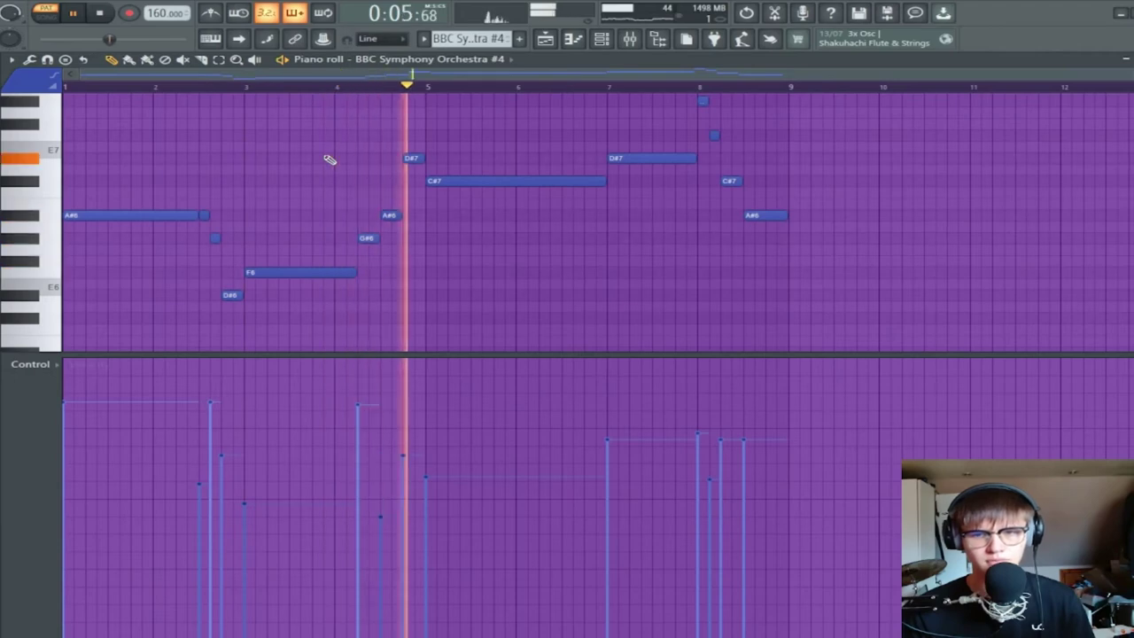
key("space")
key("Escape")
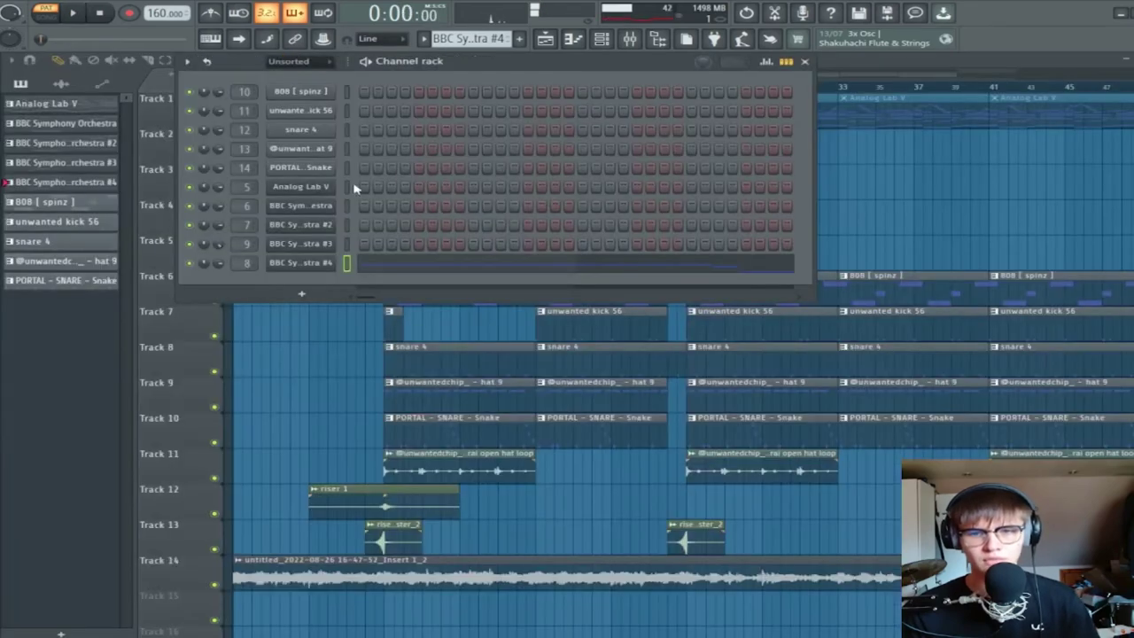
Audition the opening clips of Tracks 1 to 5 together by unmuting them and muting the Track 14 audio
key("Escape")
left_click_drag(321, 112, 357, 353)
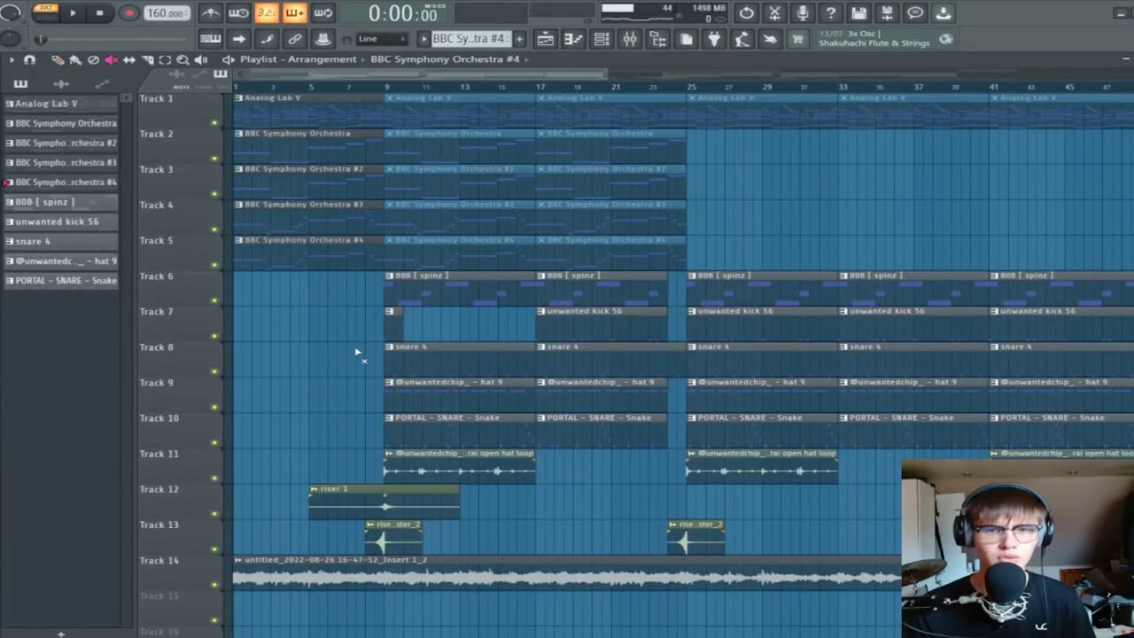
left_click(255, 585)
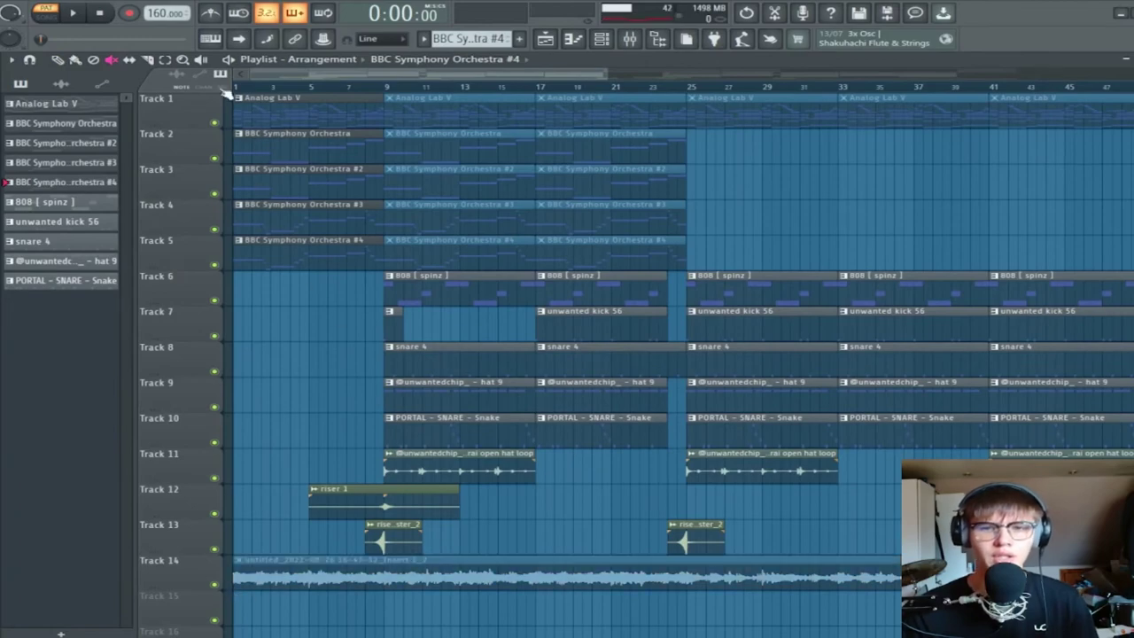
left_click(73, 14)
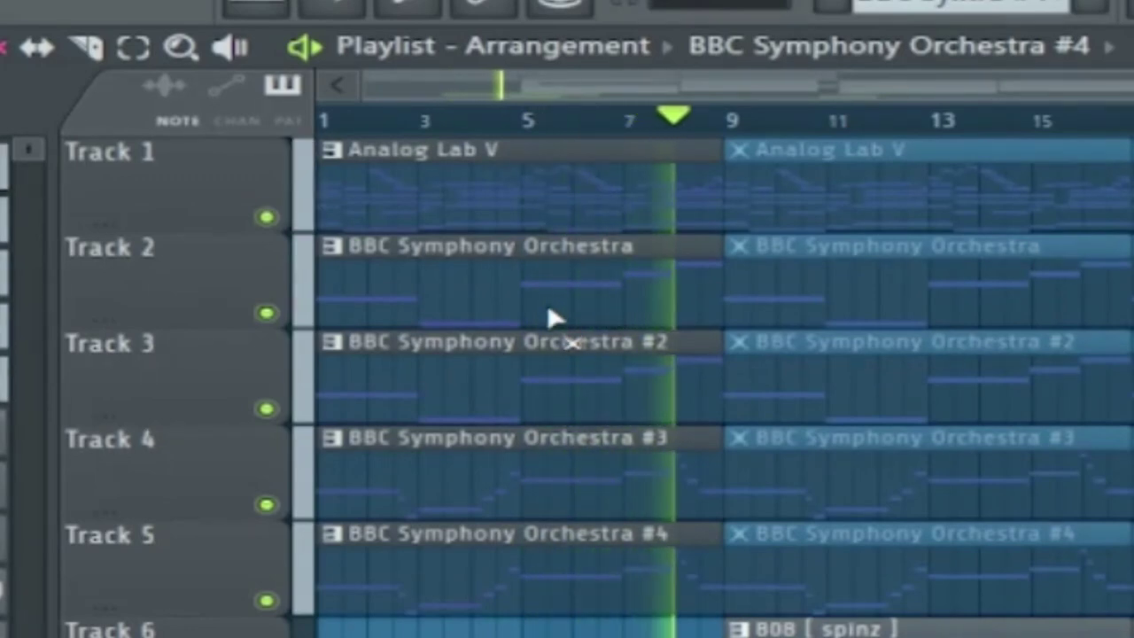
key("space")
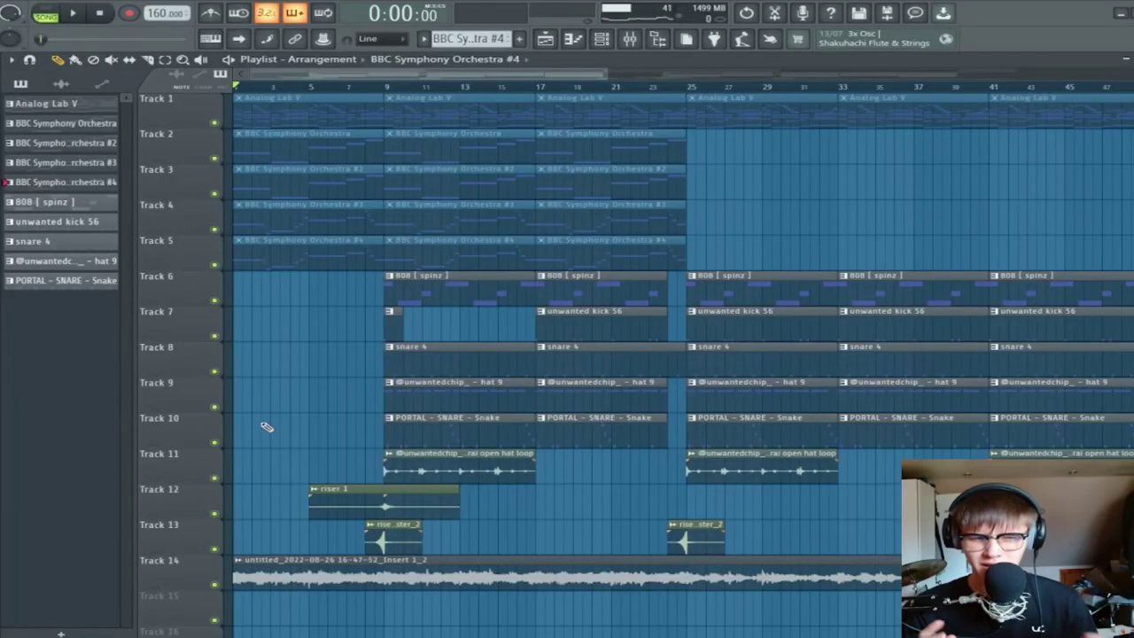
Inspect the Track 14 audio clip's settings, close them and bring the whole arrangement into view
scroll(288, 302, "up", 3, "ctrl")
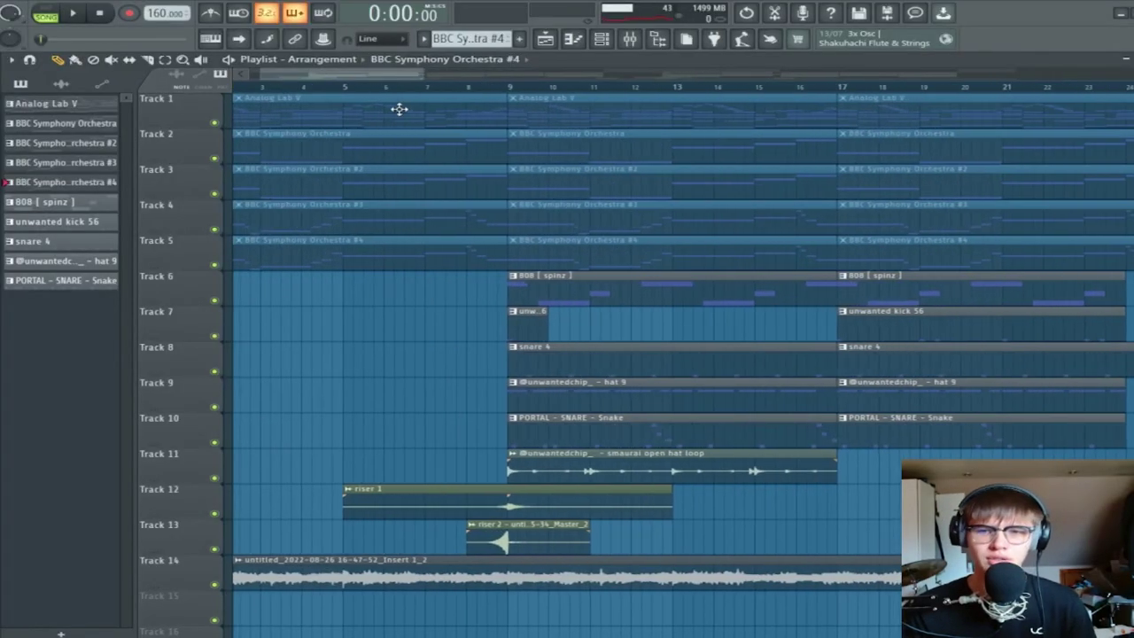
scroll(366, 322, "down", 2, "ctrl")
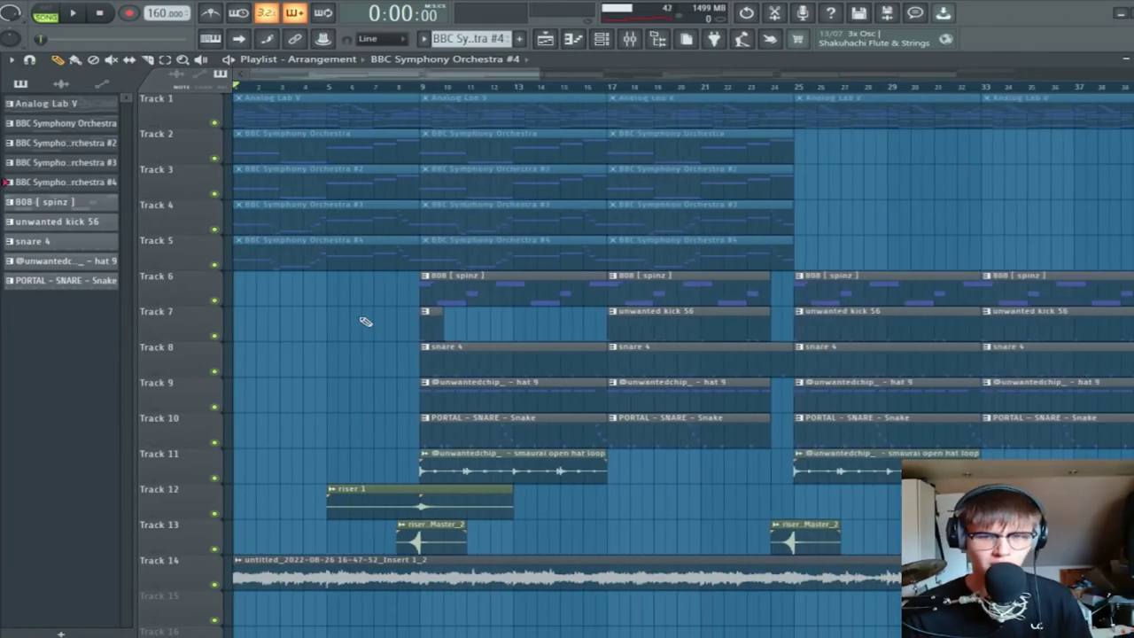
scroll(331, 336, "down", 2)
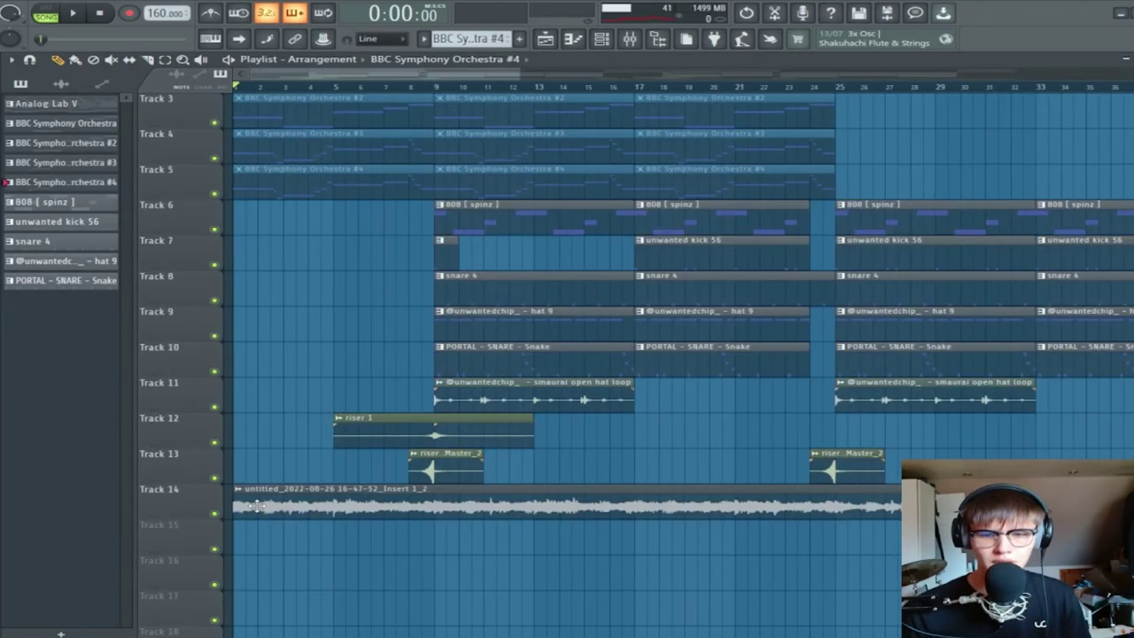
double_click(367, 496)
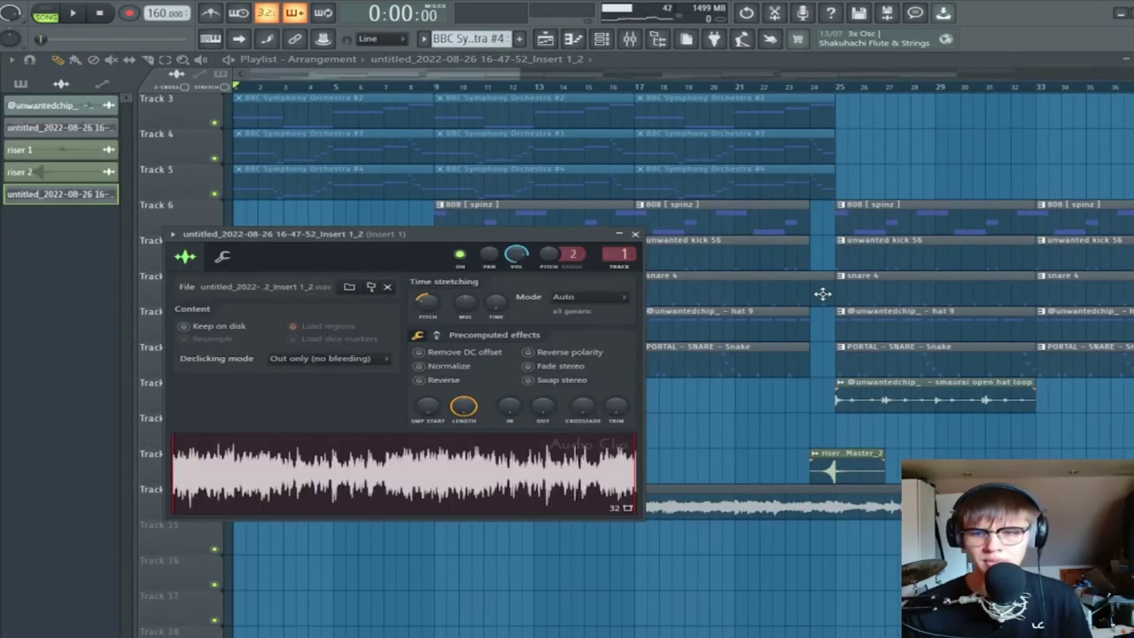
right_click(727, 429)
scroll(537, 142, "down", 4, "ctrl")
scroll(676, 195, "up", 2)
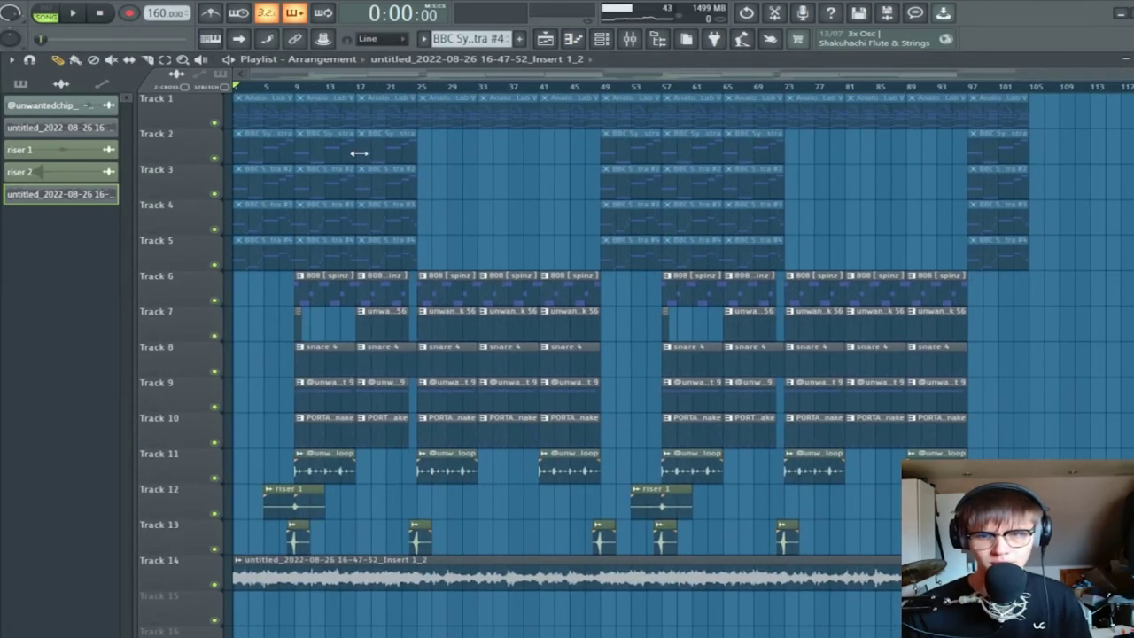
Select the Track 1 Analog Lab V clips between bars 25 and 49 and clear the selection
scroll(344, 190, "down", 5)
left_click_drag(395, 113, 196, 239, "ctrl")
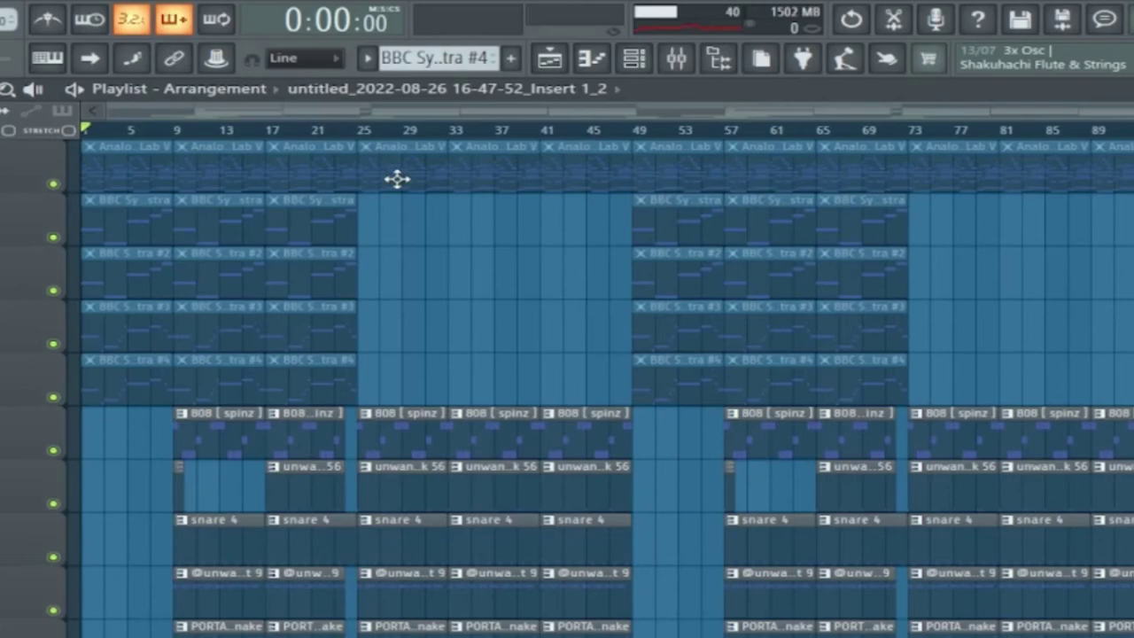
left_click_drag(442, 119, 576, 122, "ctrl")
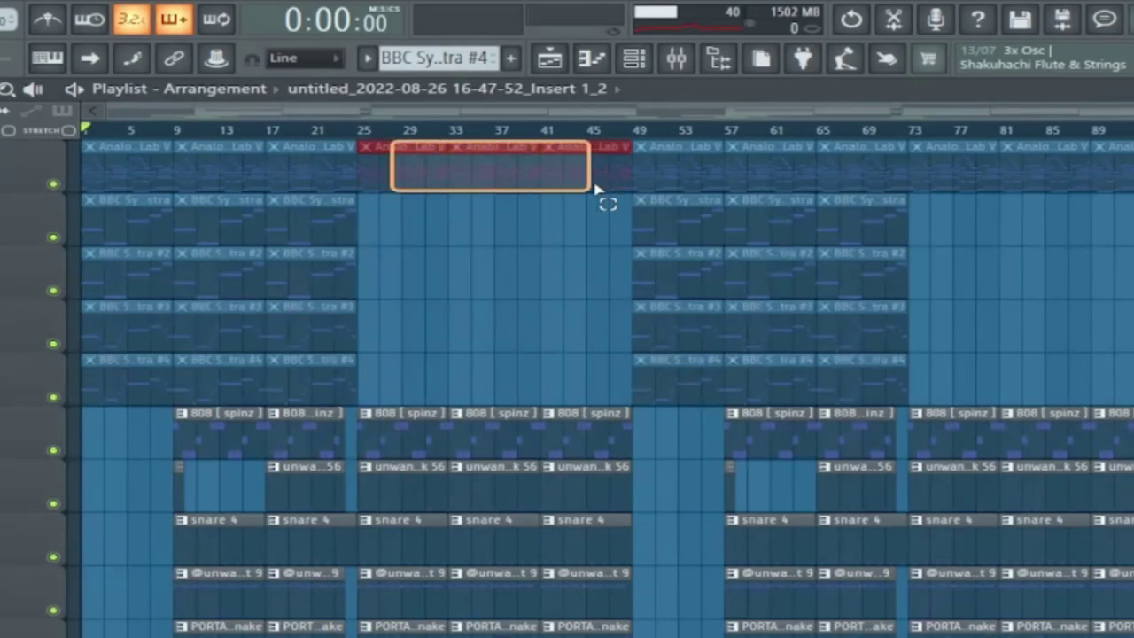
left_click_drag(609, 186, 609, 188, "ctrl")
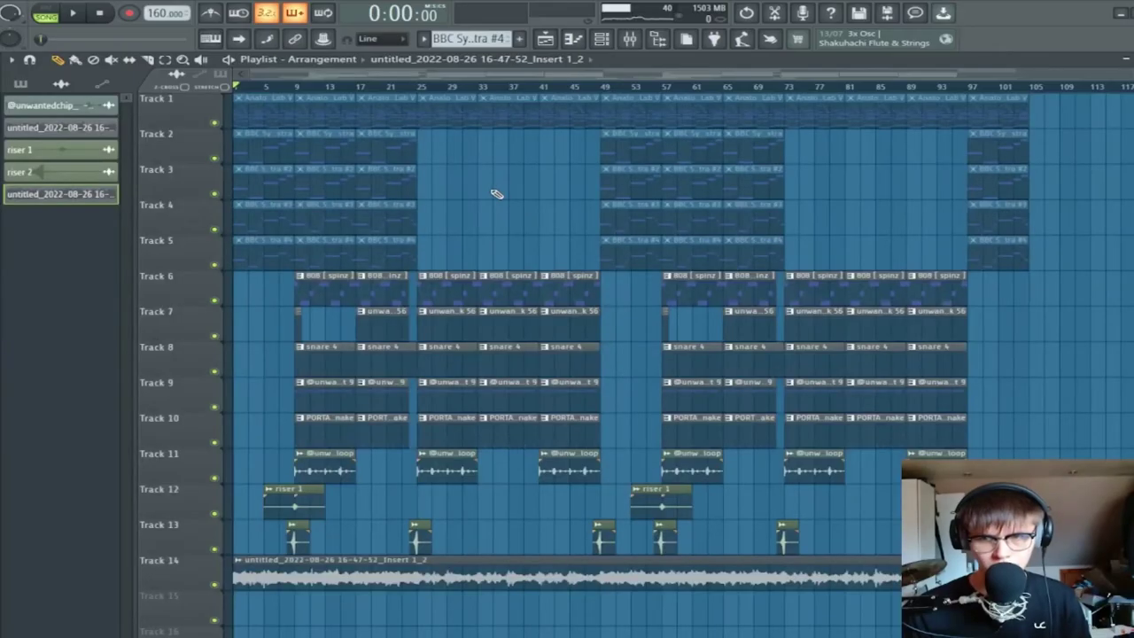
Solo Track 14, inspect the sample settings of its audio clip and close them
scroll(443, 197, "down", 5)
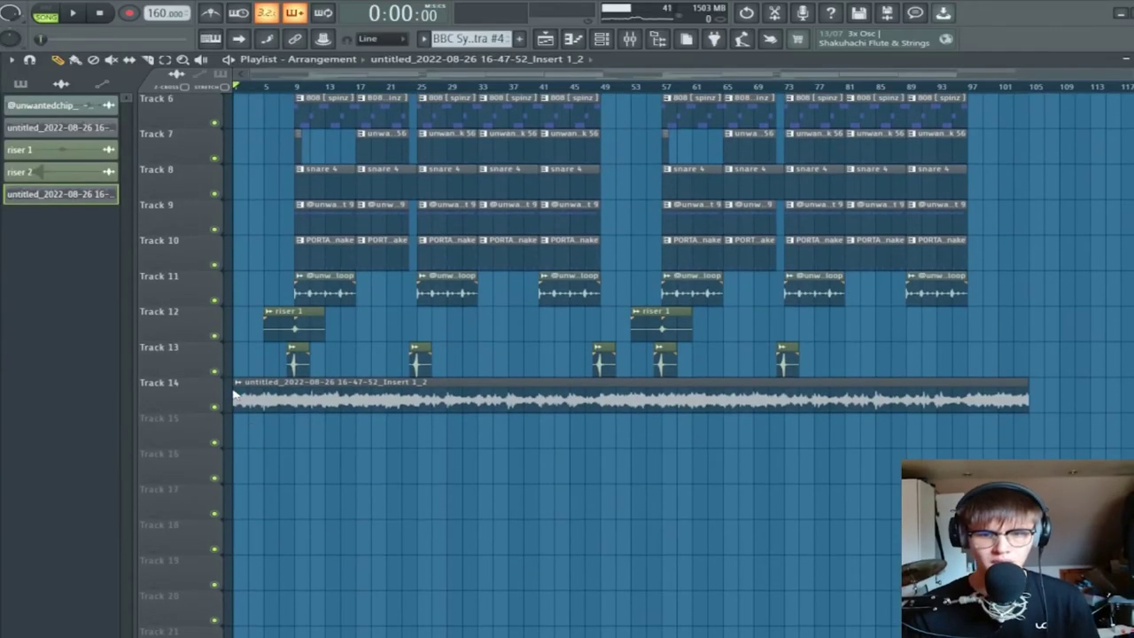
left_click(215, 407, "ctrl")
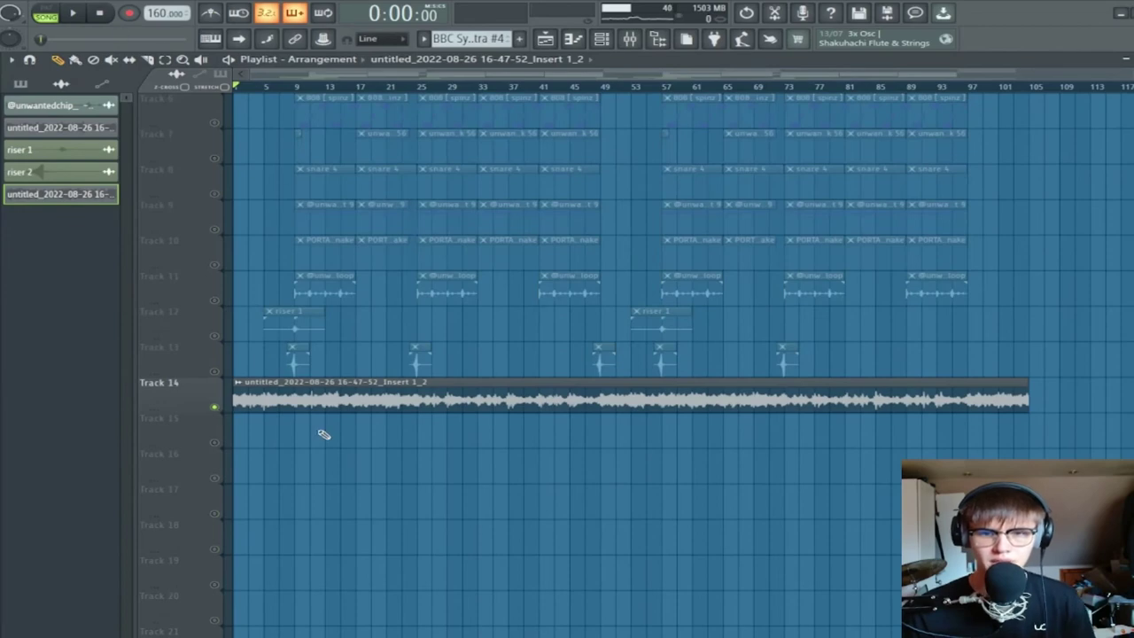
double_click(308, 401)
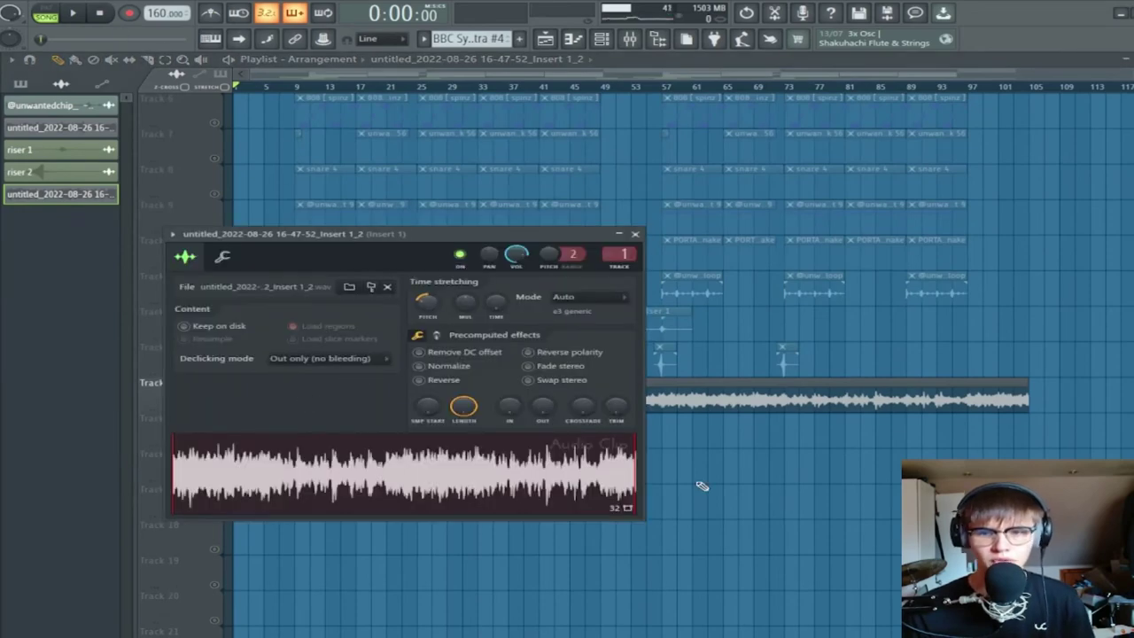
key("Escape")
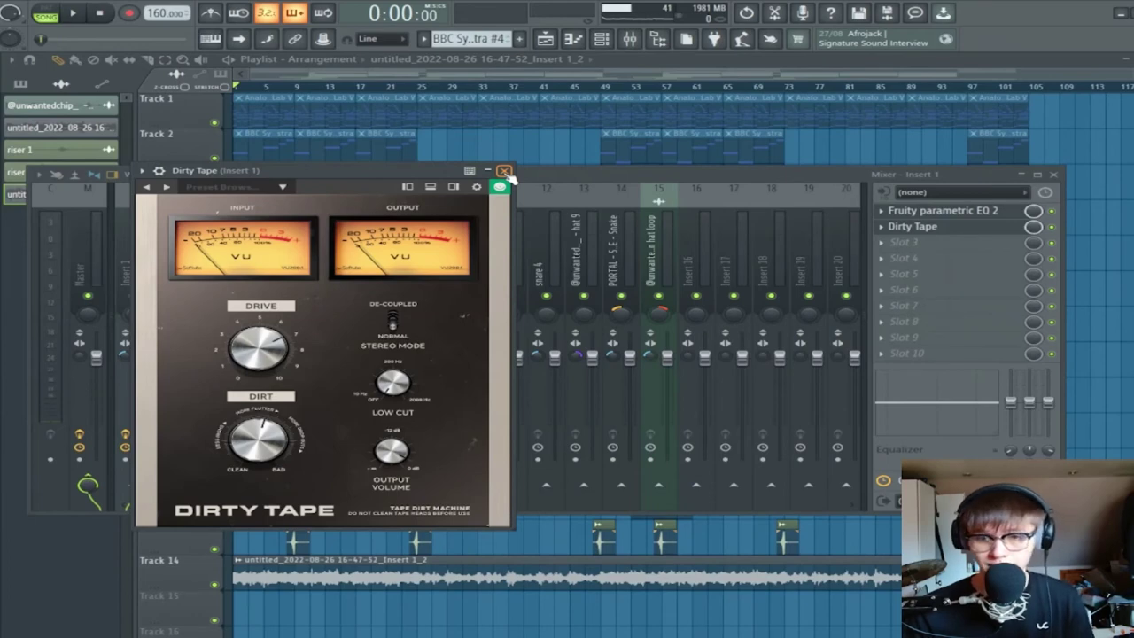
Close the Dirty Tape effect, the mixer and the Fruity parametric EQ 2 to get back to the playlist
left_click(503, 171)
left_click(1054, 174)
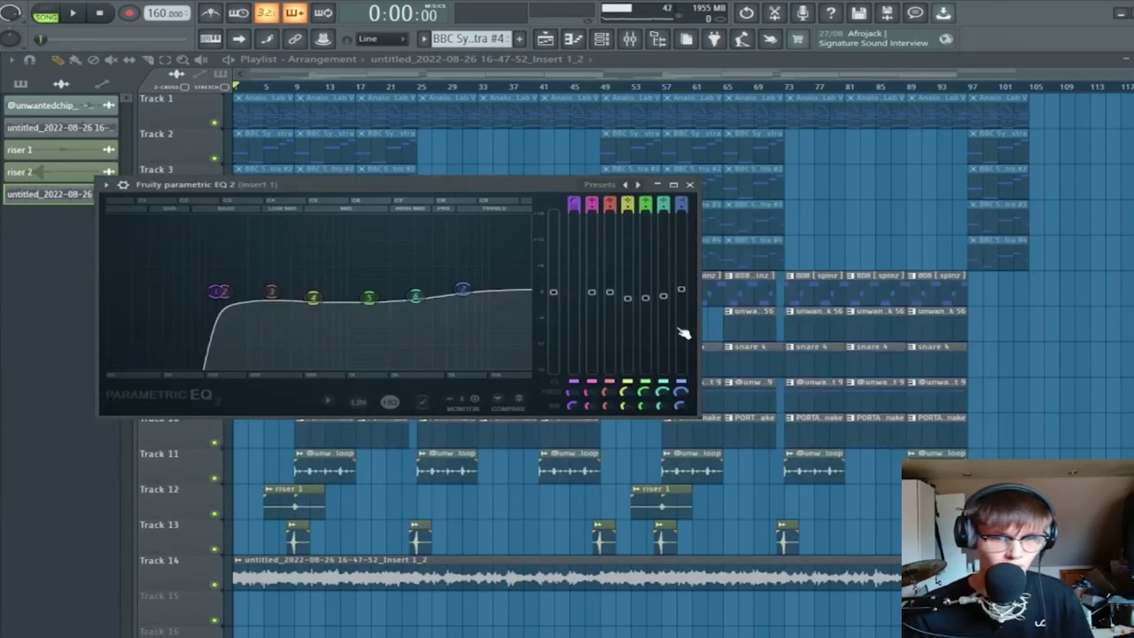
left_click(690, 184)
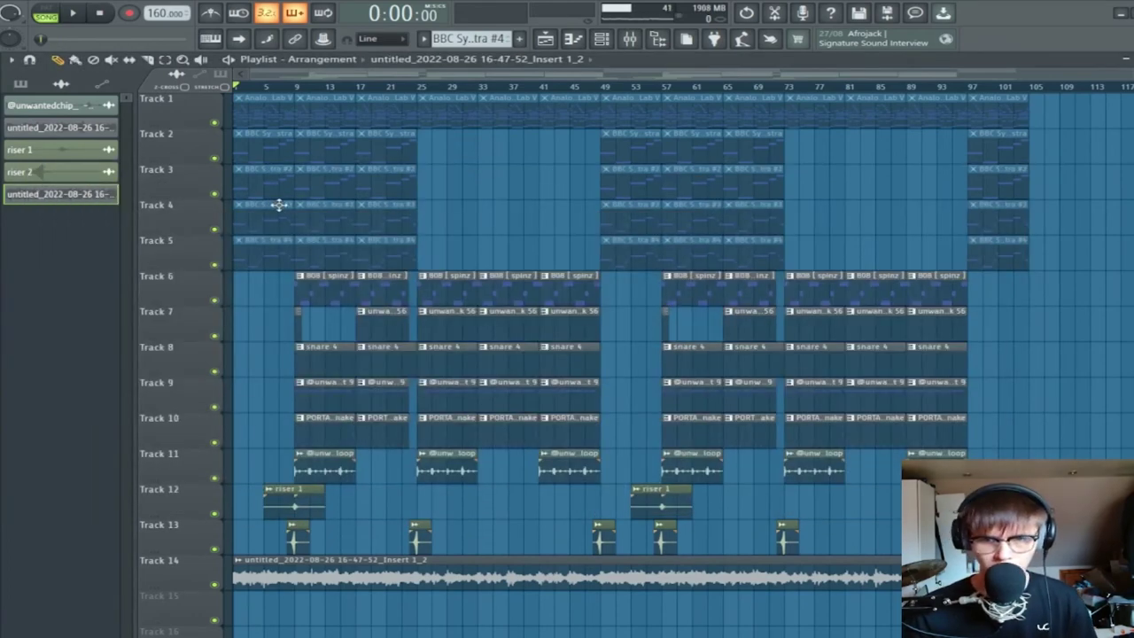
Open the notes of the 808 [ spinz ] clip at bar 9 on Track 6 and play the pattern
scroll(278, 204, "up", 4)
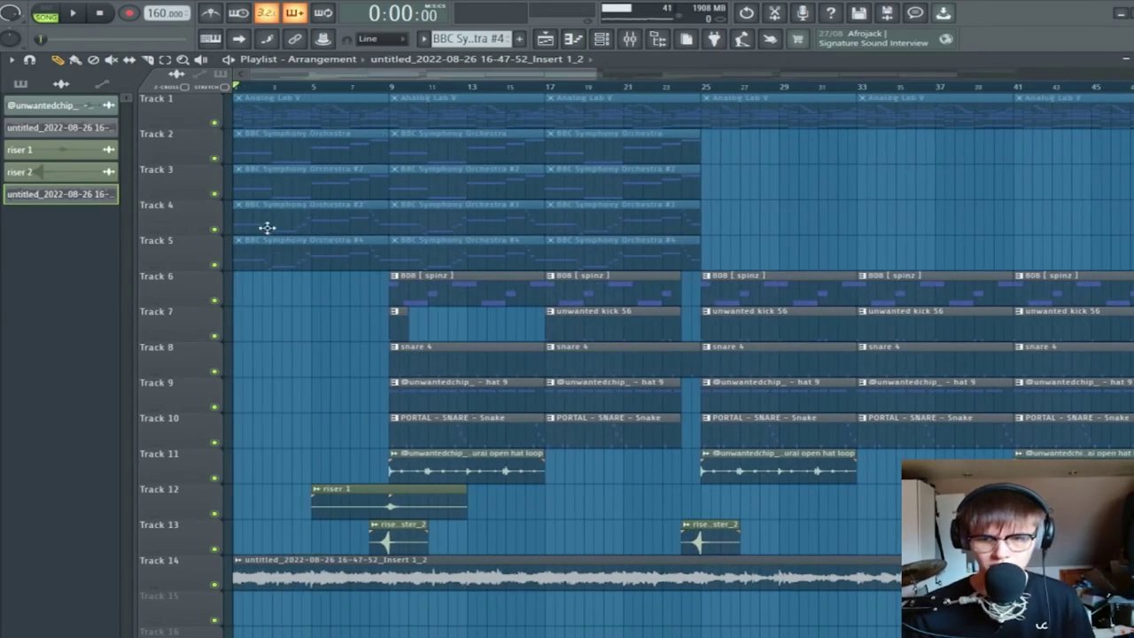
double_click(400, 299)
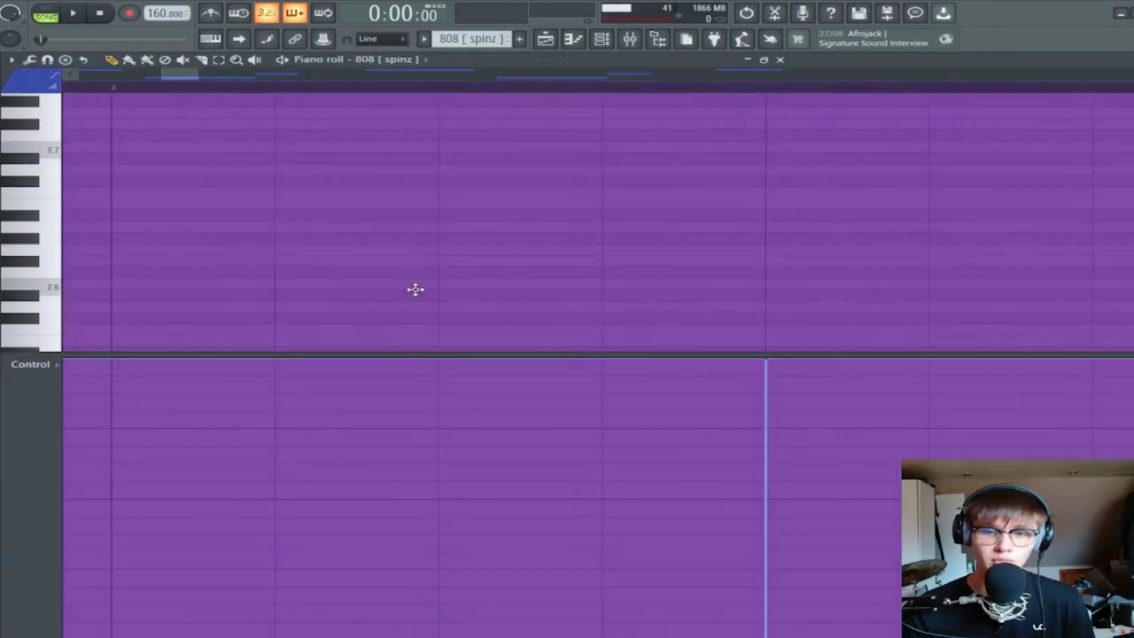
scroll(269, 257, "down", 3)
left_click_drag(134, 179, 1133, 384)
key("space")
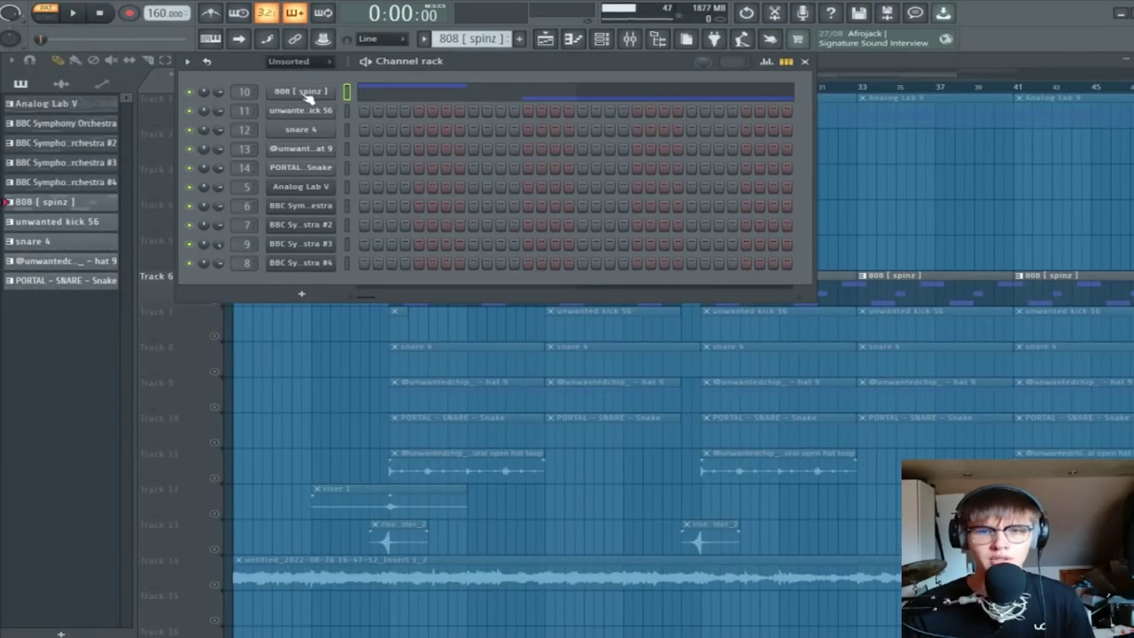
Inspect both pages of precomputed effects in the 808 [ spinz ] sampler, and close the sampler and channel rack
left_click(304, 93)
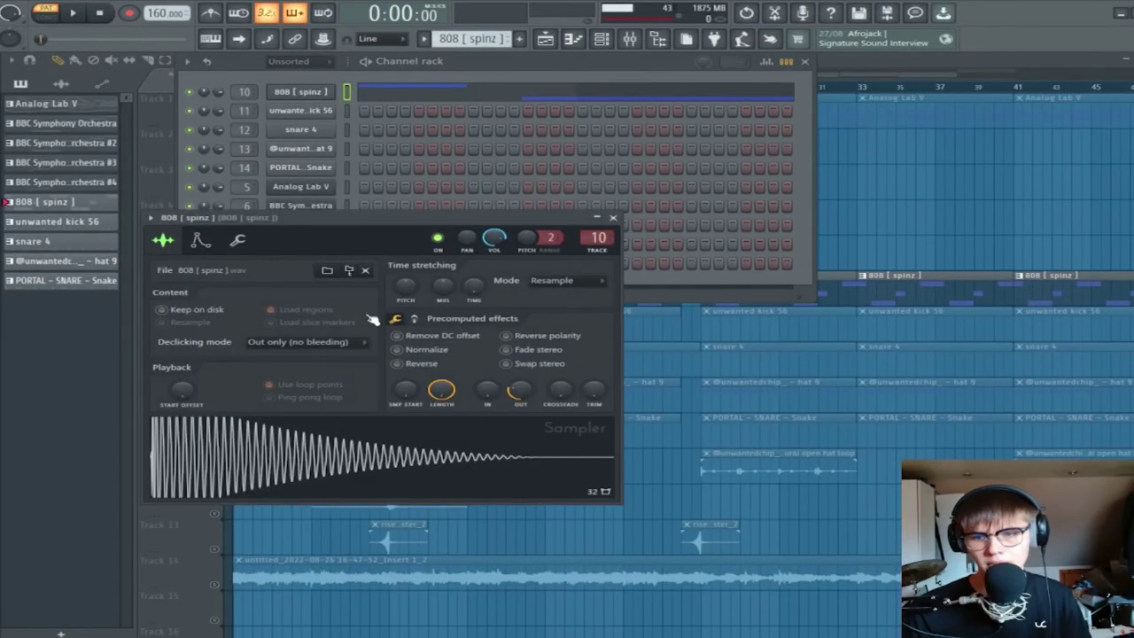
left_click(414, 318)
left_click(397, 319)
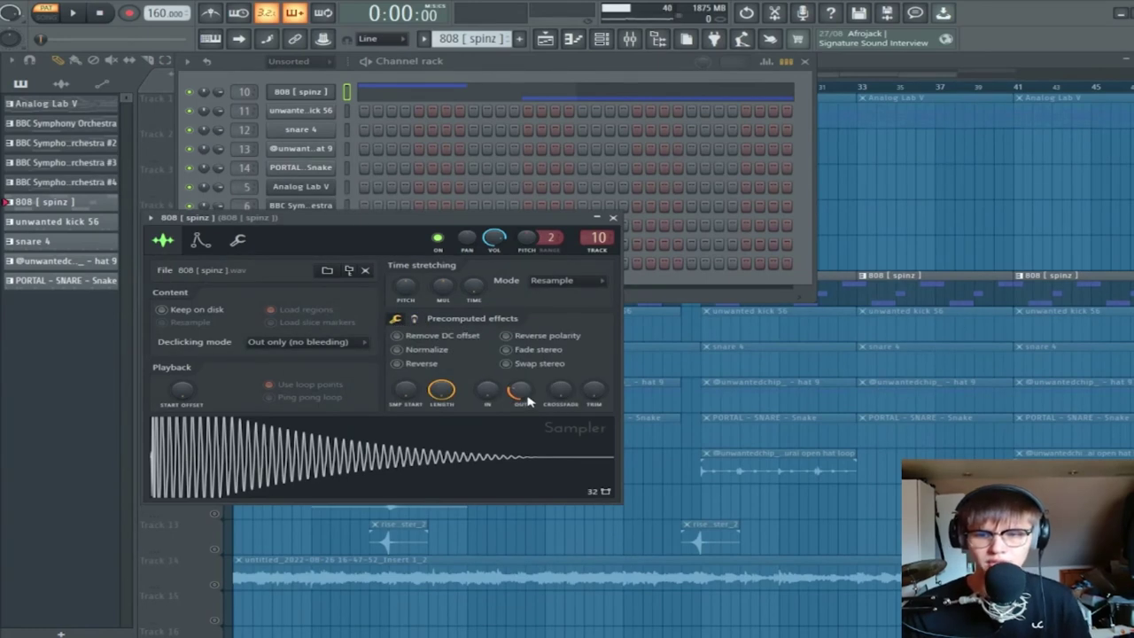
left_click(413, 318)
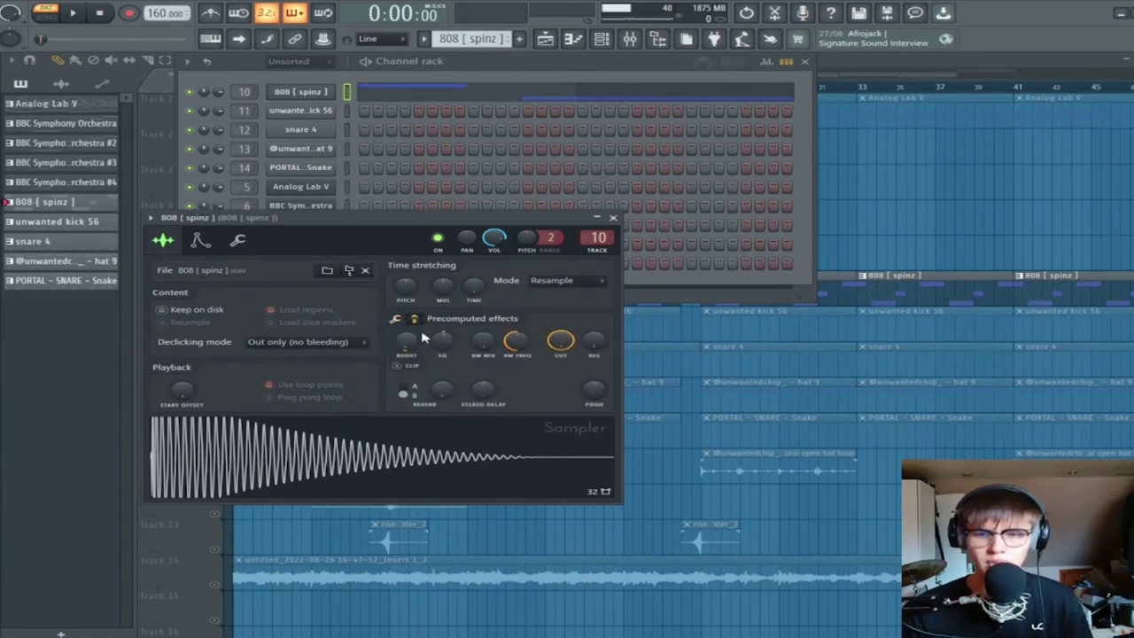
left_click(613, 219)
key("F7")
key("F7")
key("F6")
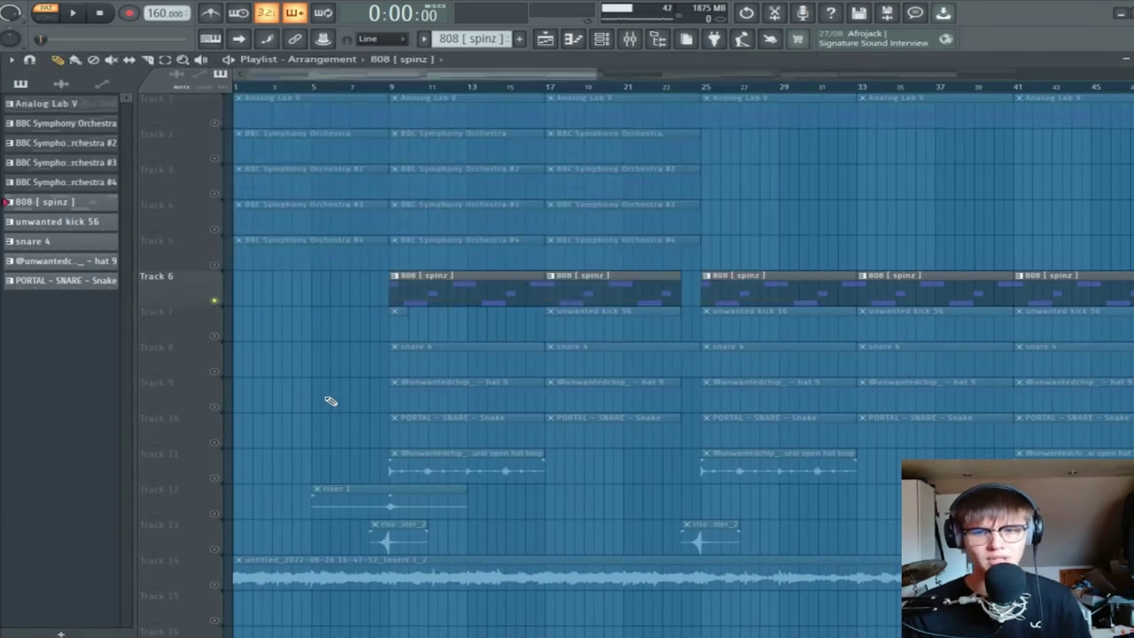
Mute Track 6 and unmute Tracks 7 to 11 so only the kick, snares, hats and open hat loop sound
left_click(214, 337)
left_click(213, 301)
left_click(214, 372)
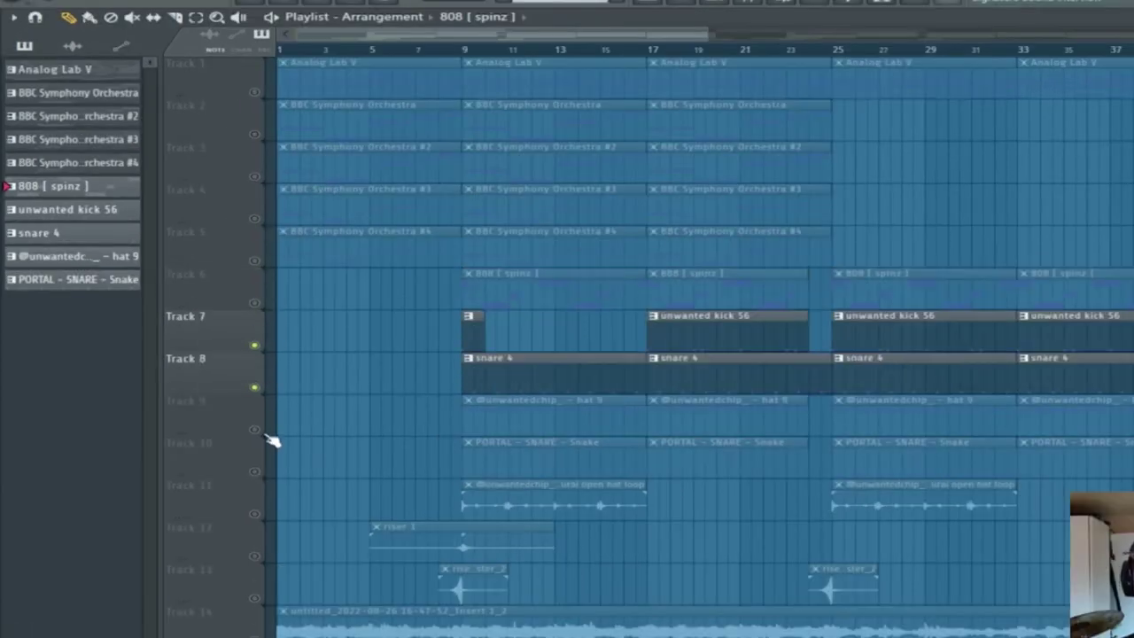
left_click(263, 433)
left_click(255, 473)
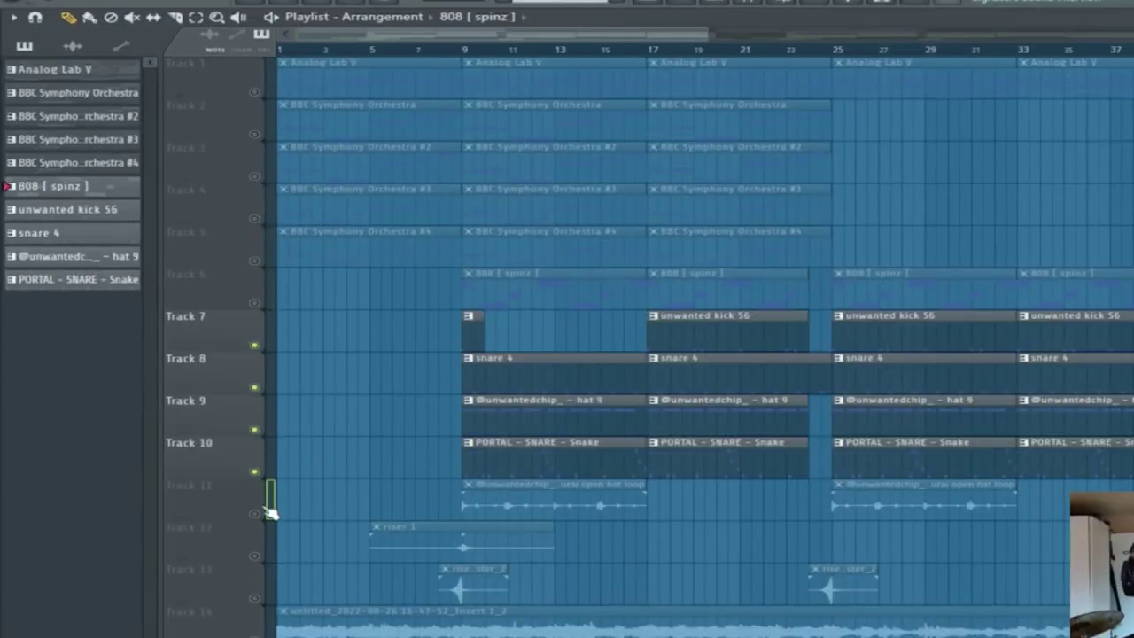
left_click(255, 514)
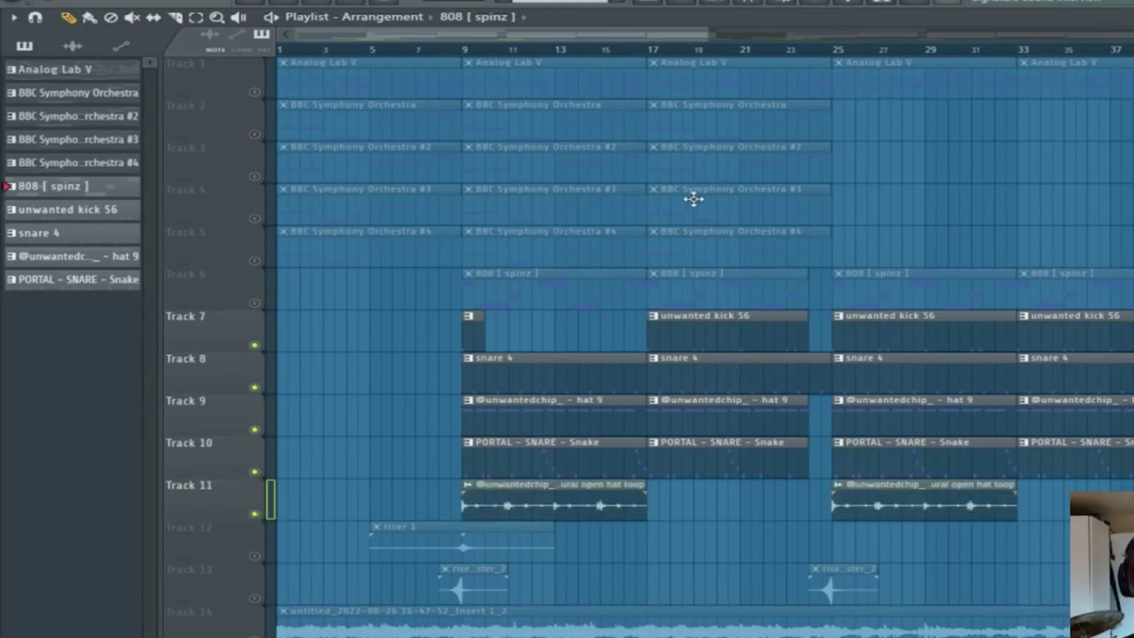
Examine the notes of the unwanted kick 56 clip at bar 17 on Track 7 and close its piano roll
scroll(691, 196, "up", 3)
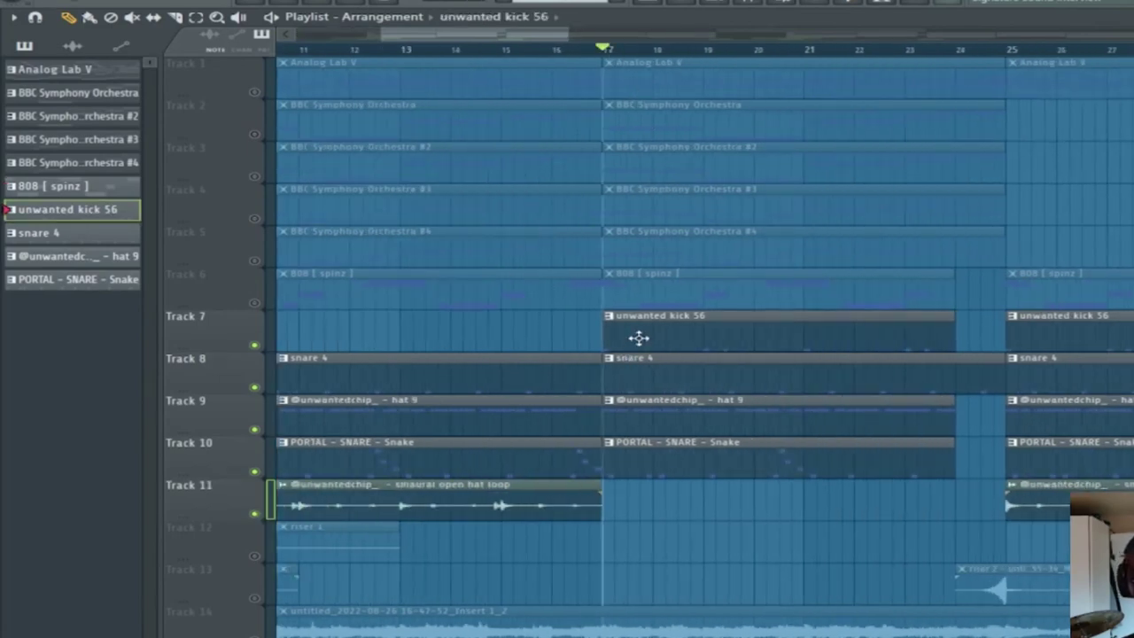
double_click(639, 338)
key("Escape")
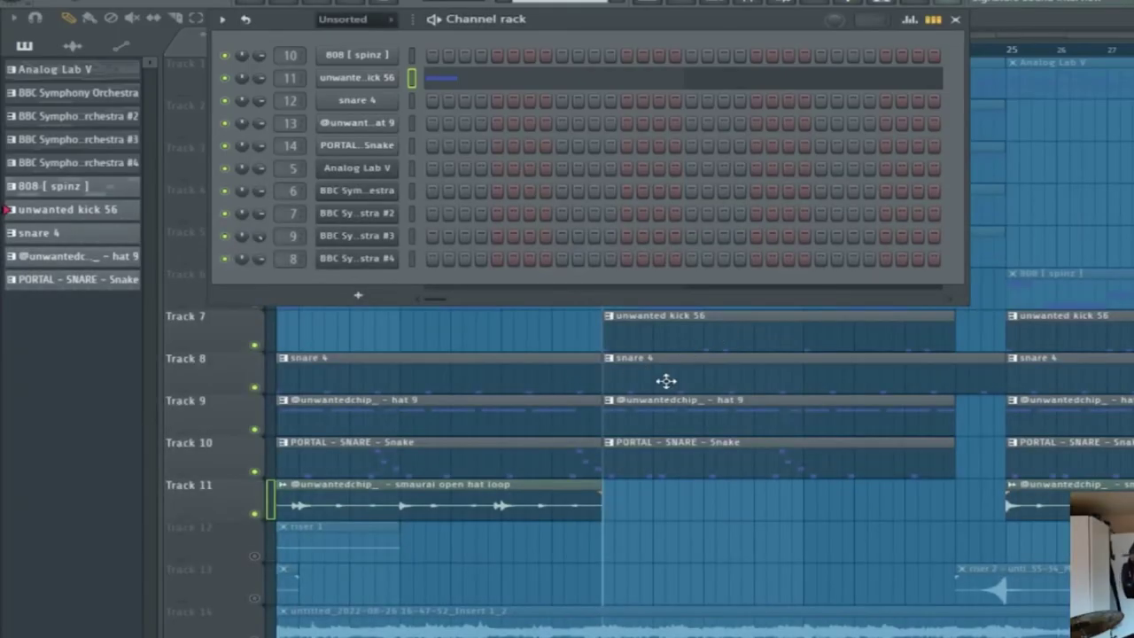
double_click(631, 347)
key("Escape")
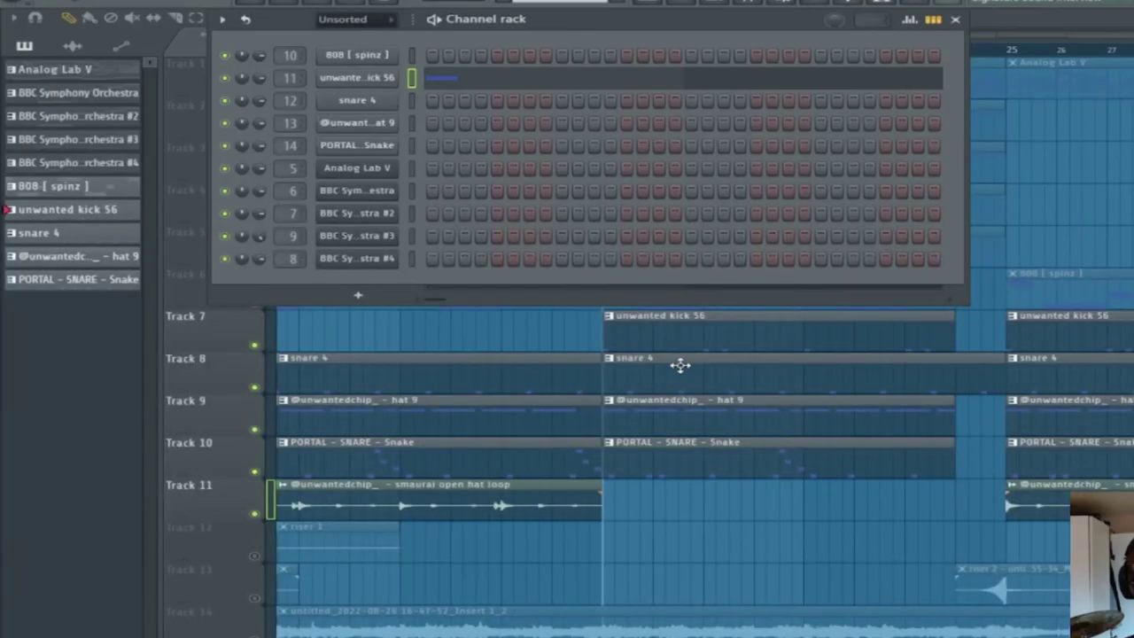
Play the drums from bar 17 while viewing the snare 4 notes, and close that piano roll
key("space")
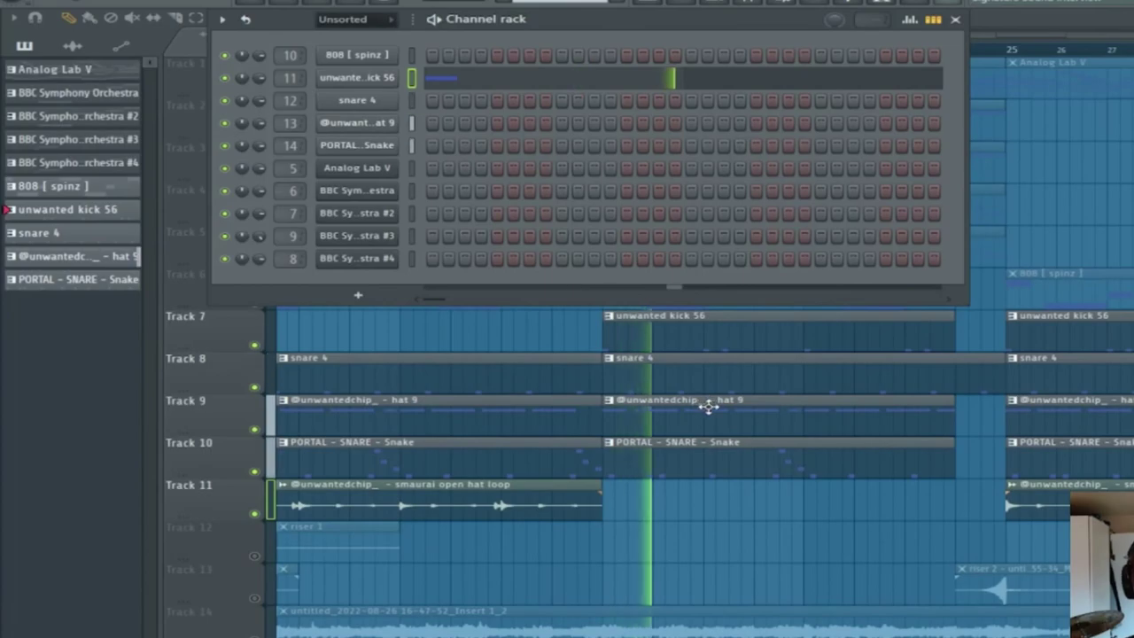
left_click(677, 390)
double_click(677, 390)
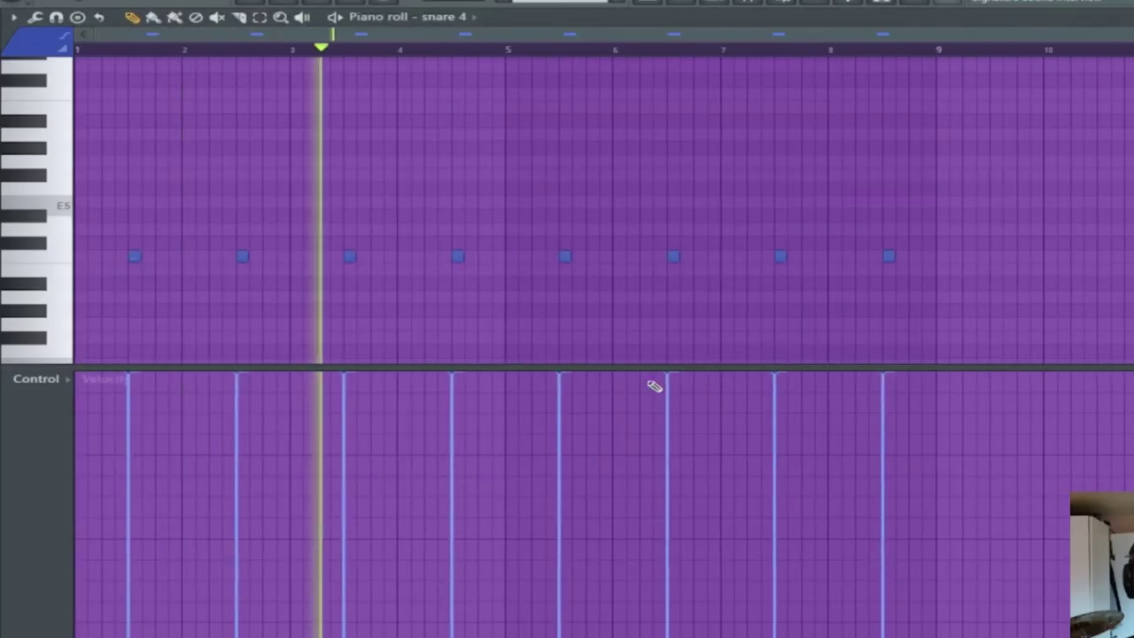
key("Escape")
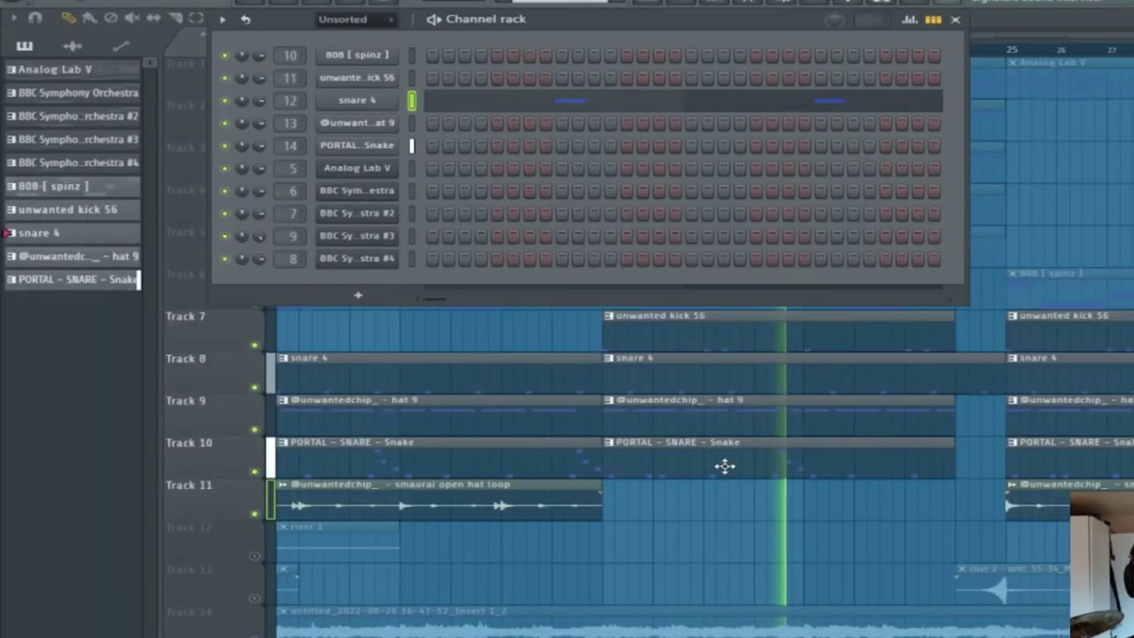
Stop playback, examine the PORTAL - SNARE - Snake notes at bar 17, and play the drums together with the 808
key("space")
left_click(635, 465)
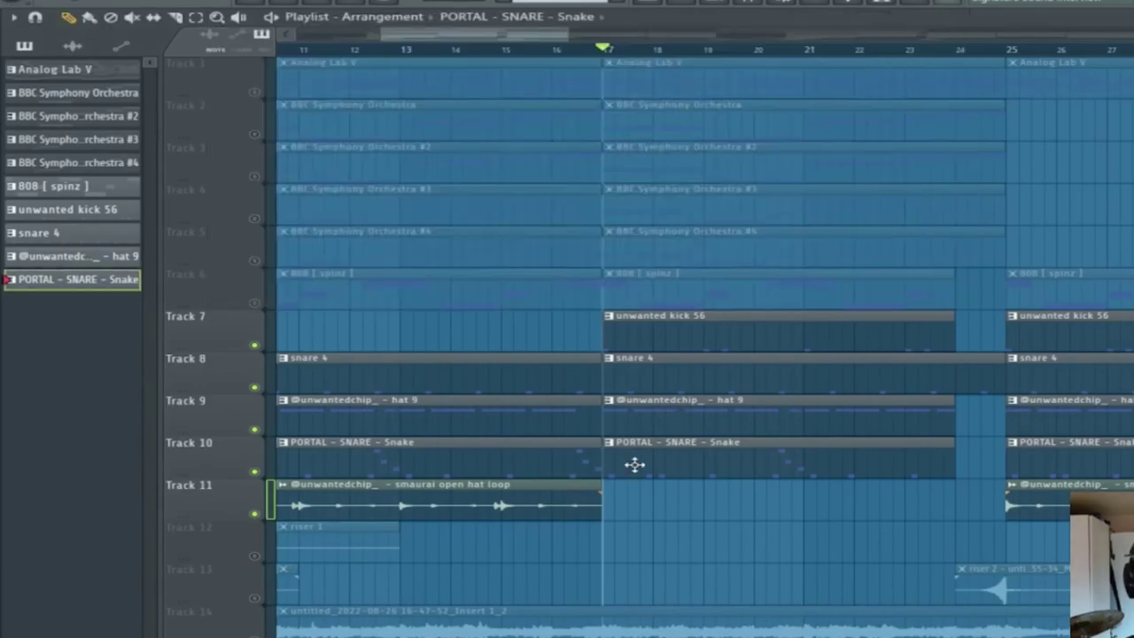
double_click(635, 465)
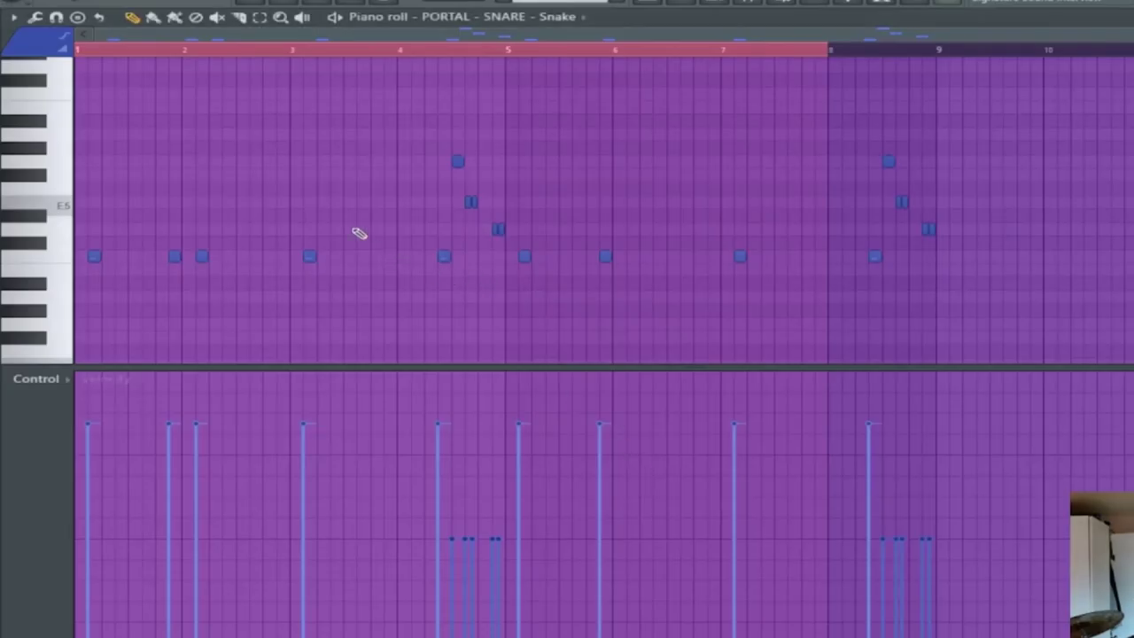
key("Escape")
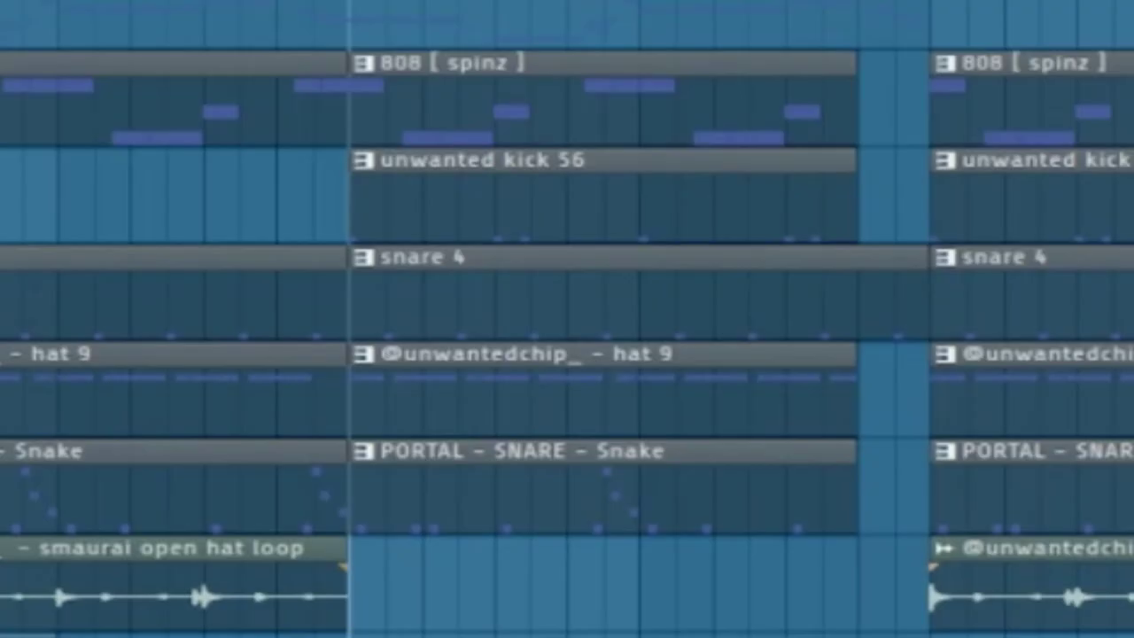
key("space")
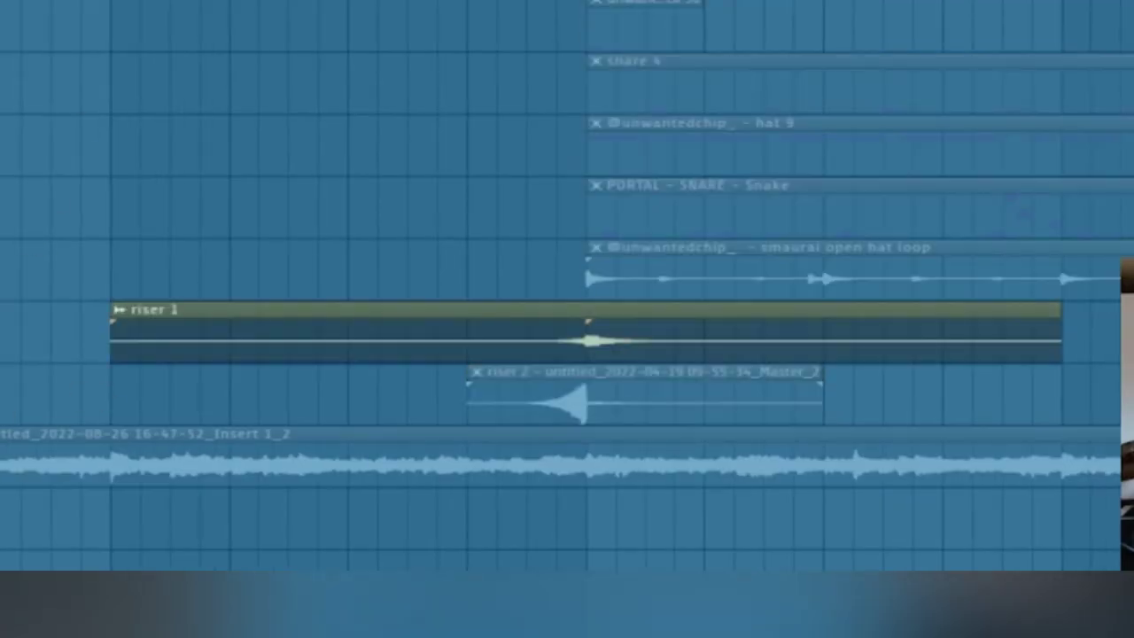
Audition riser 1 alone, unmute riser 2 and mute riser 1, and audition riser 2 by itself
key("space")
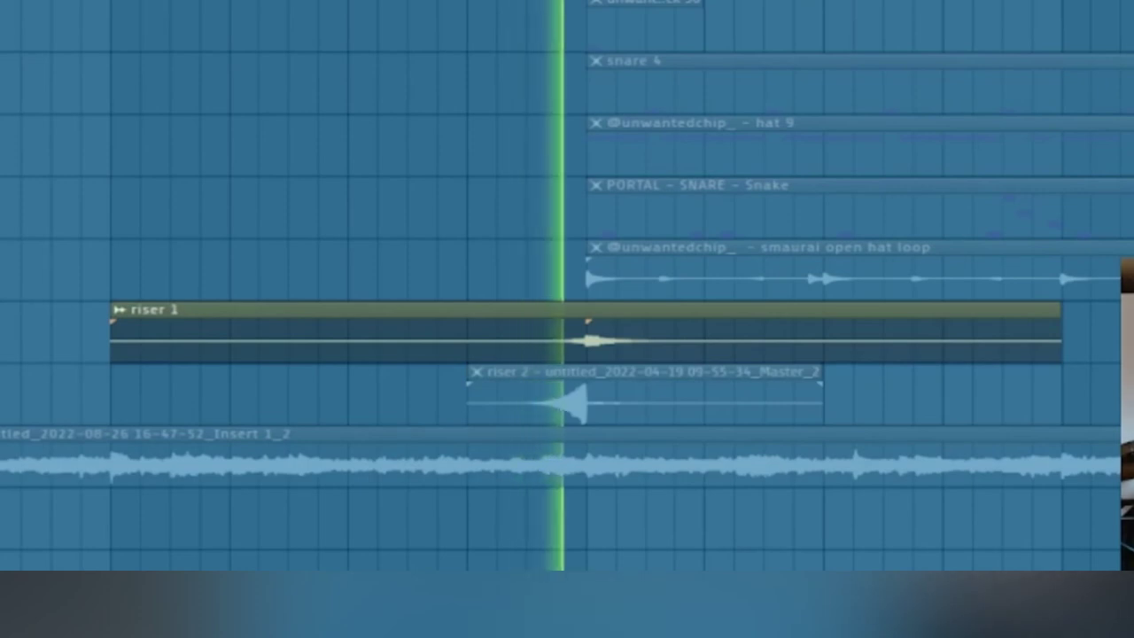
key("space")
left_click(2, 388)
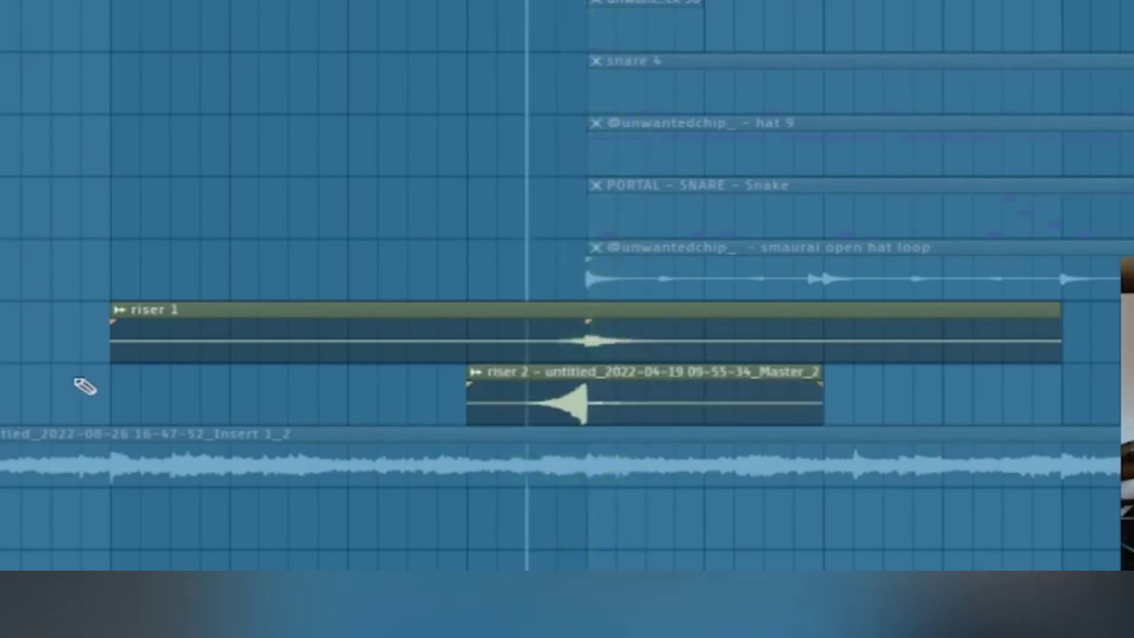
left_click(2, 327)
key("space")
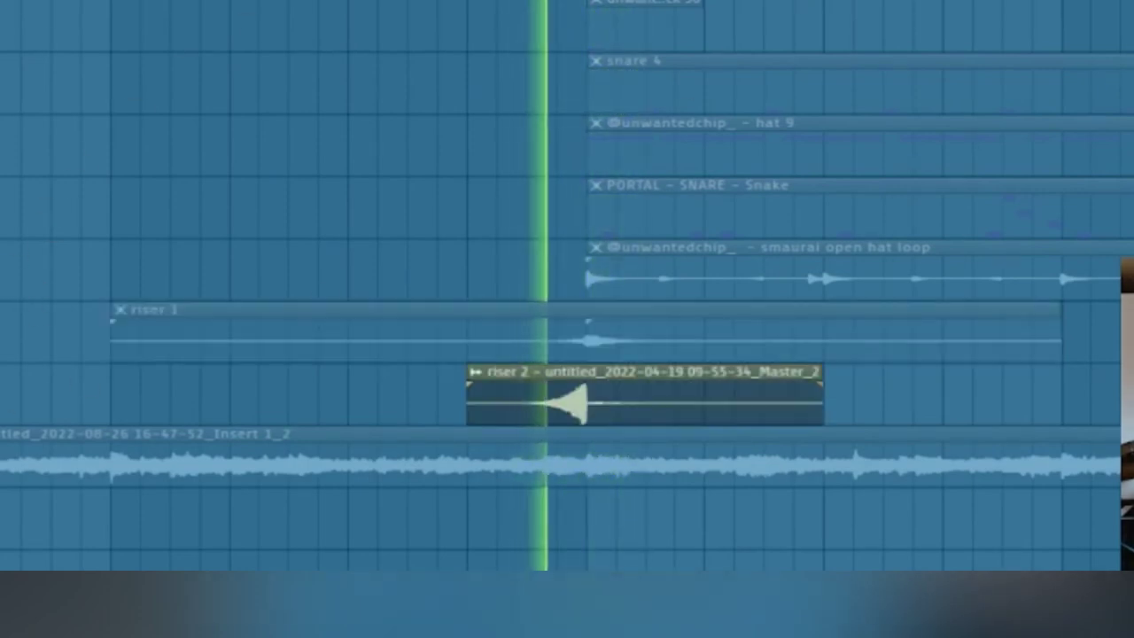
key("space")
Unmute riser 1 to audition both risers together, and play the arrangement from bar 5
left_click(2, 328)
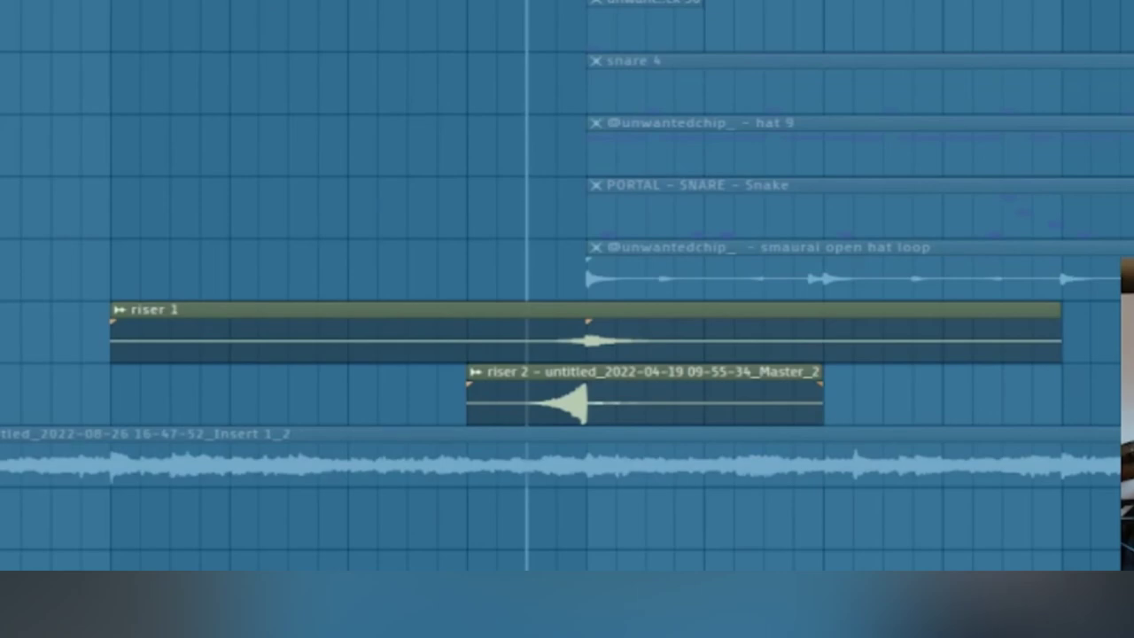
key("space")
key("space")
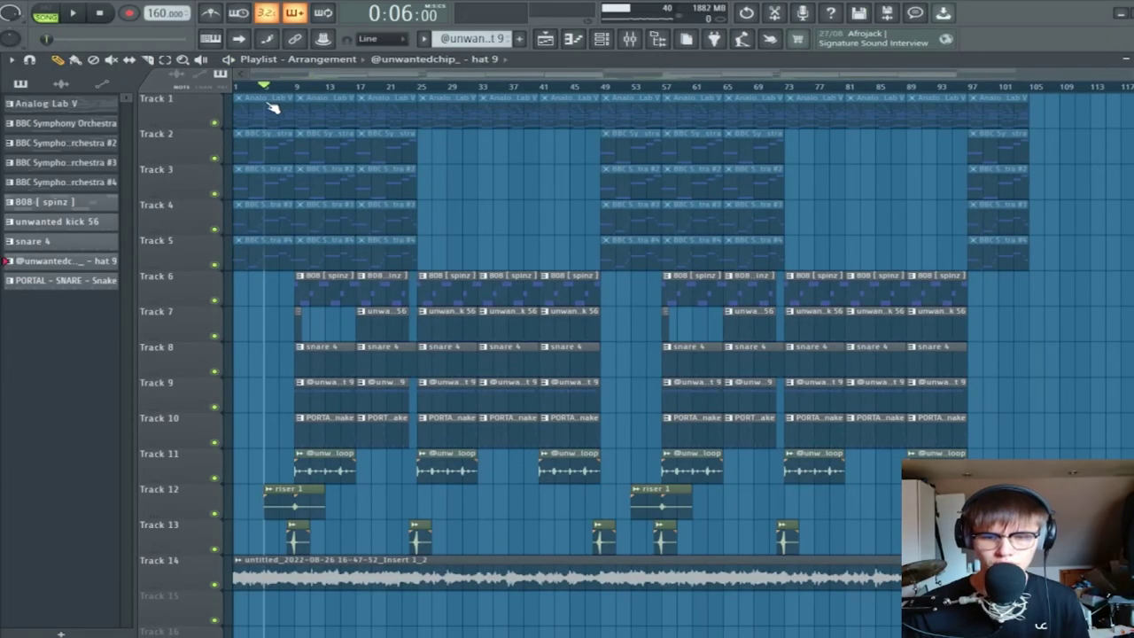
key("space")
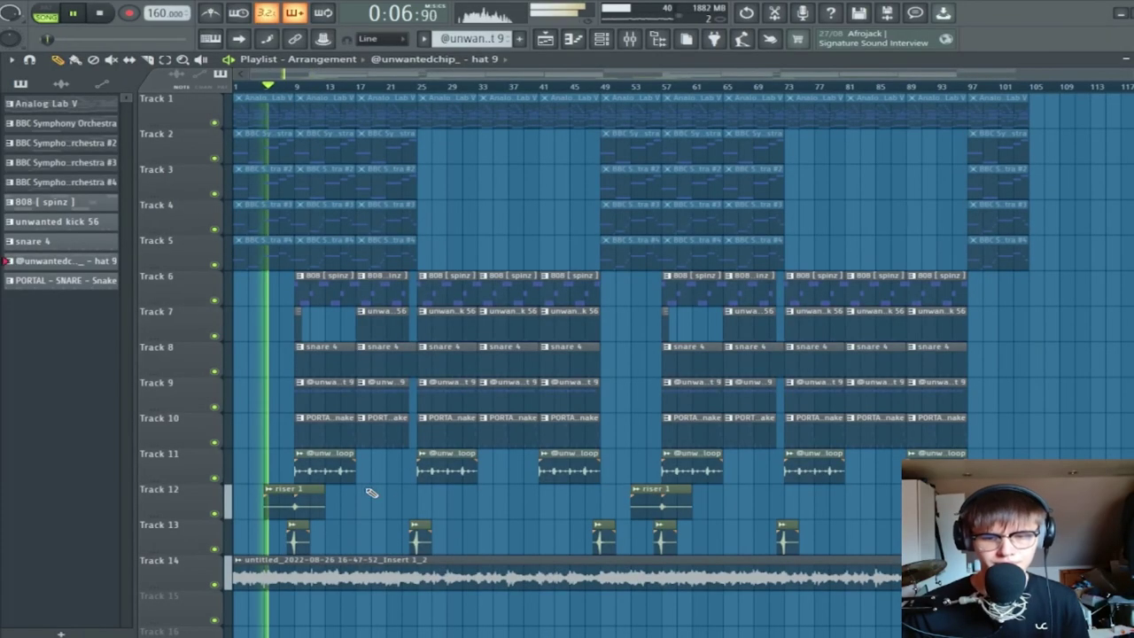
Follow the playing arrangement from bar 5 to bar 24, examining the 808, drum, open hat loop and riser clips in each section
scroll(286, 342, "up", 5)
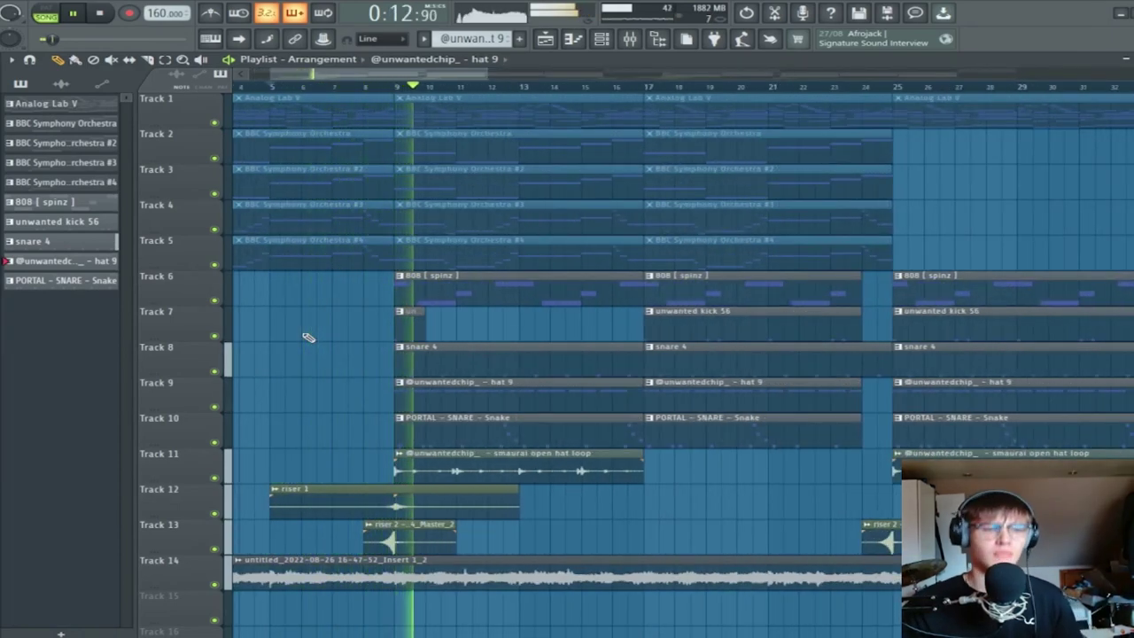
scroll(514, 532, "down", 3)
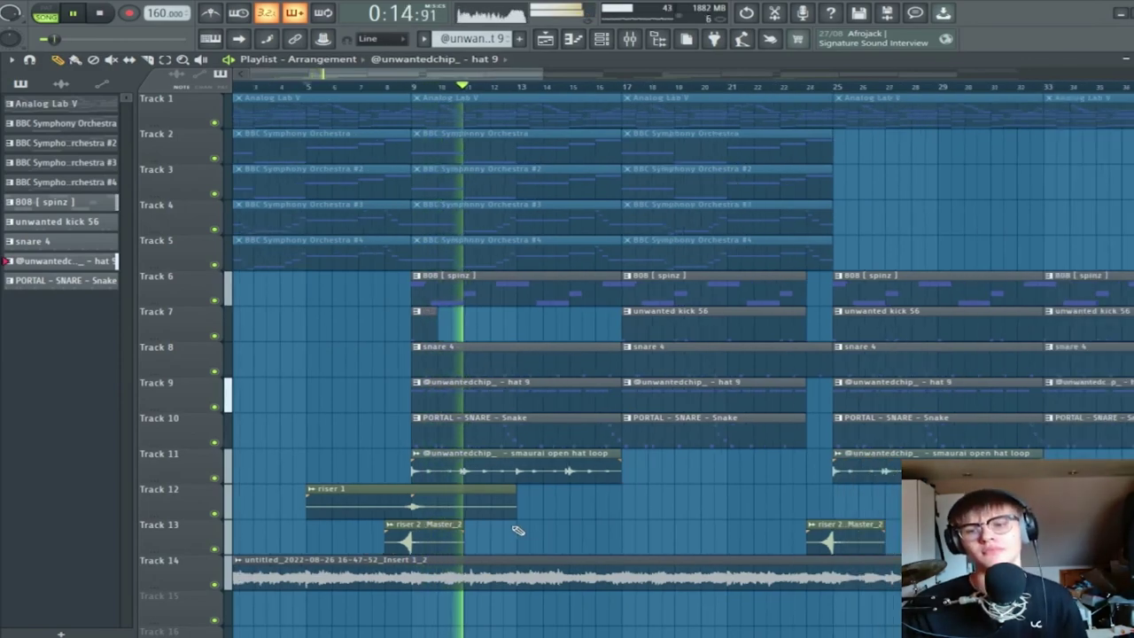
scroll(512, 518, "up", 4)
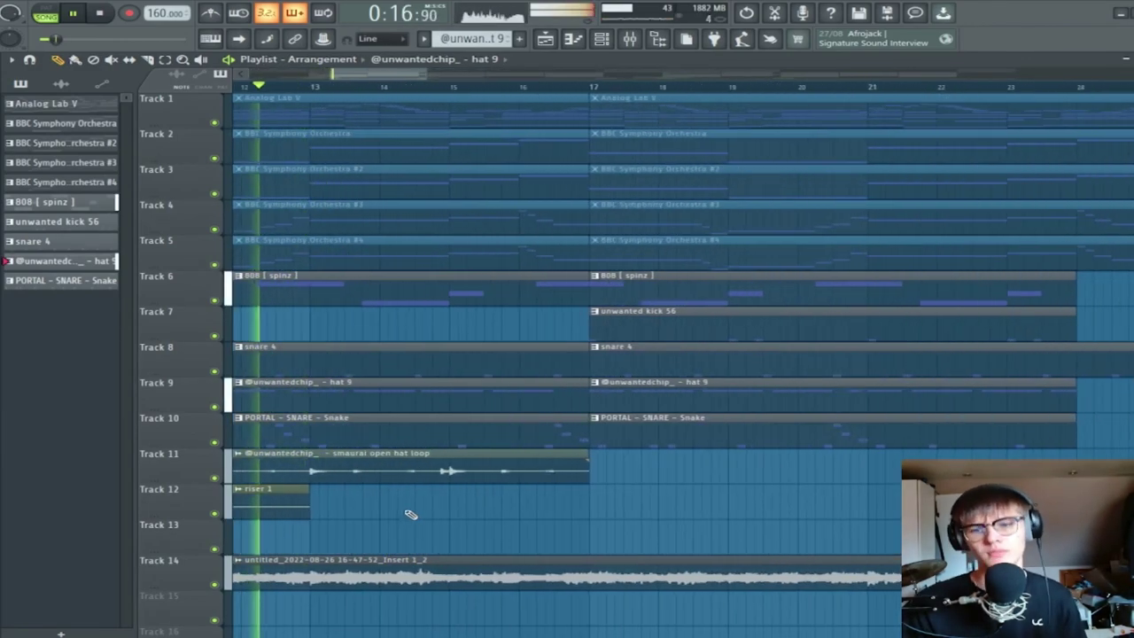
scroll(336, 533, "up", 2)
scroll(484, 494, "down", 3)
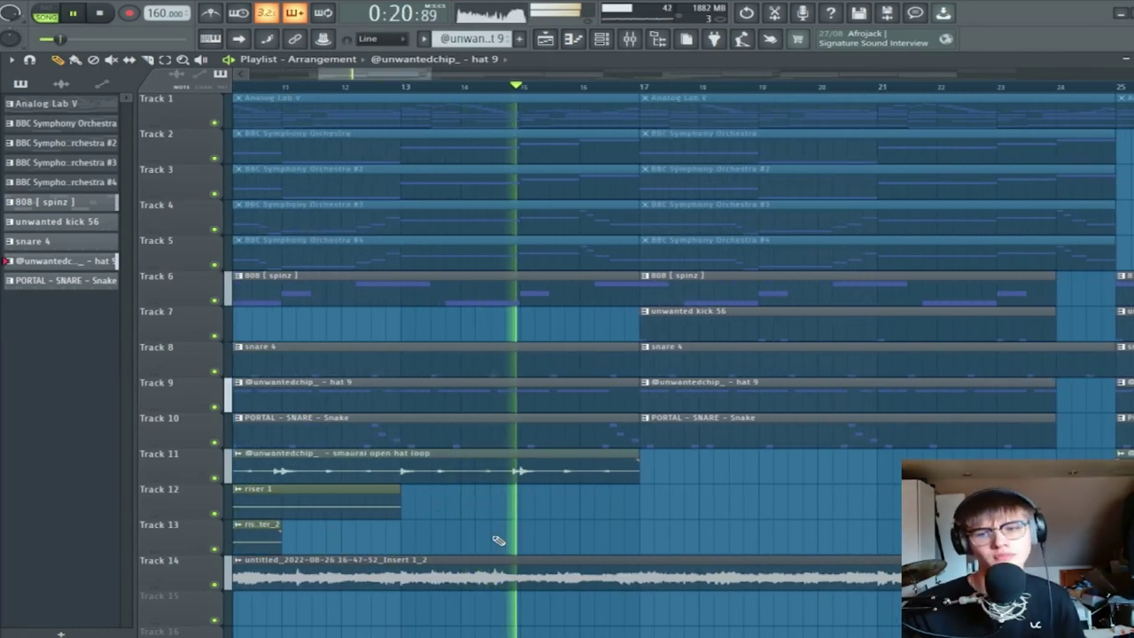
scroll(664, 548, "up", 6)
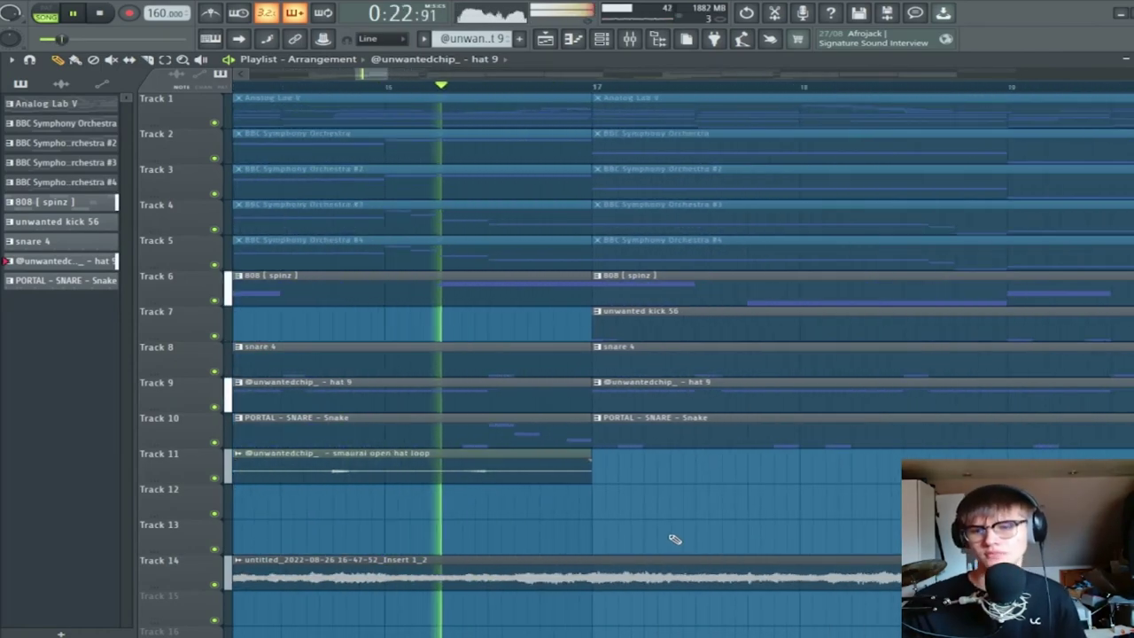
scroll(683, 504, "down", 7)
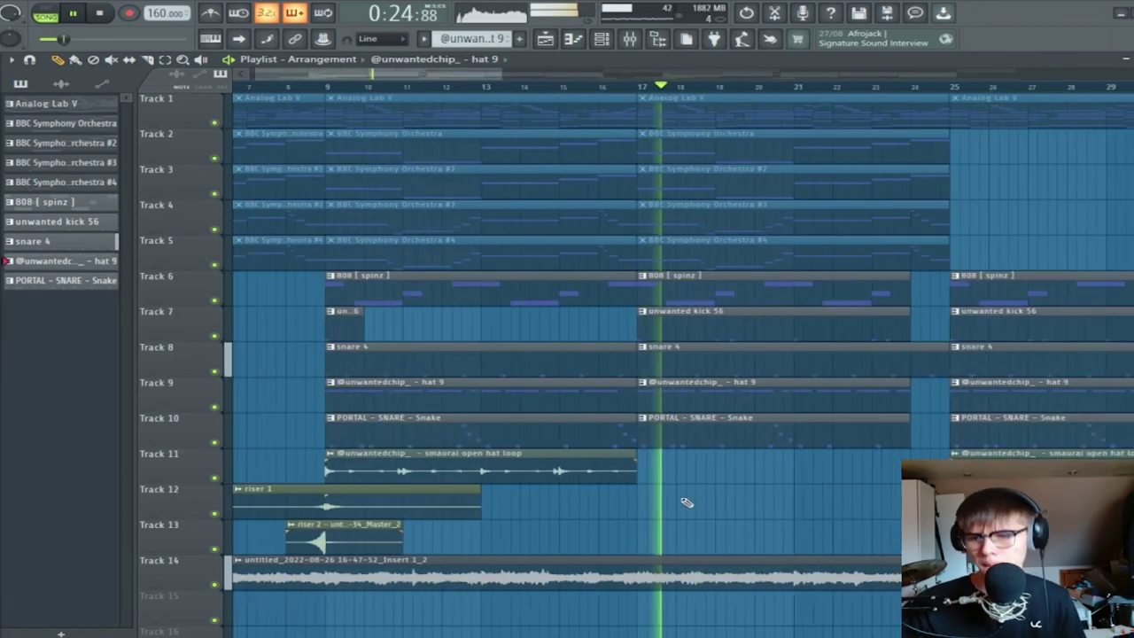
scroll(738, 507, "up", 5)
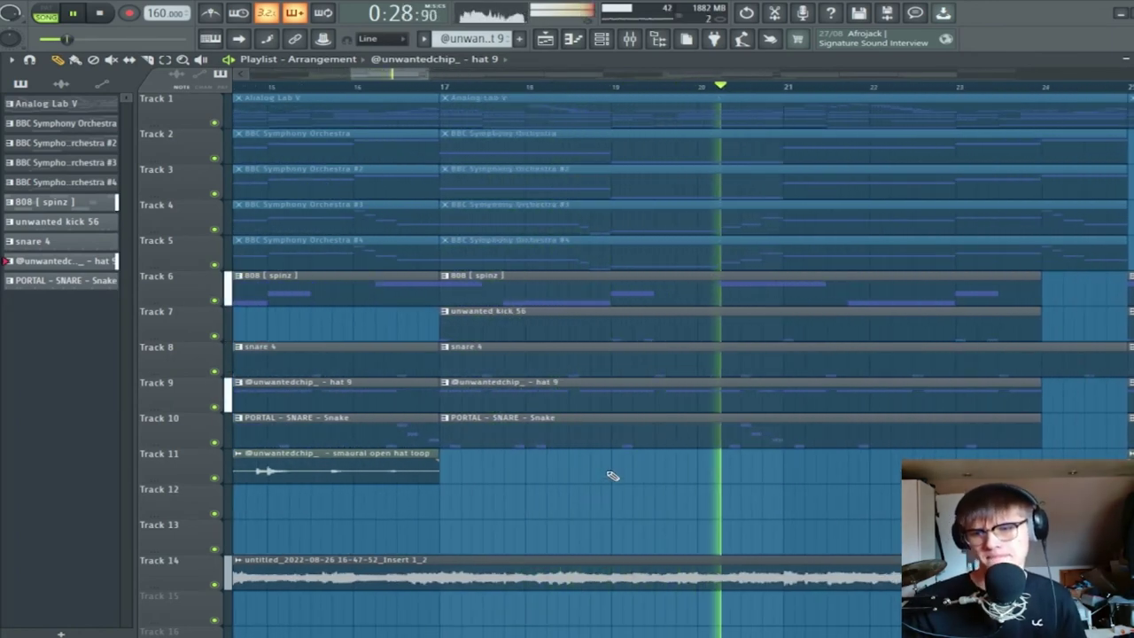
scroll(608, 483, "down", 3)
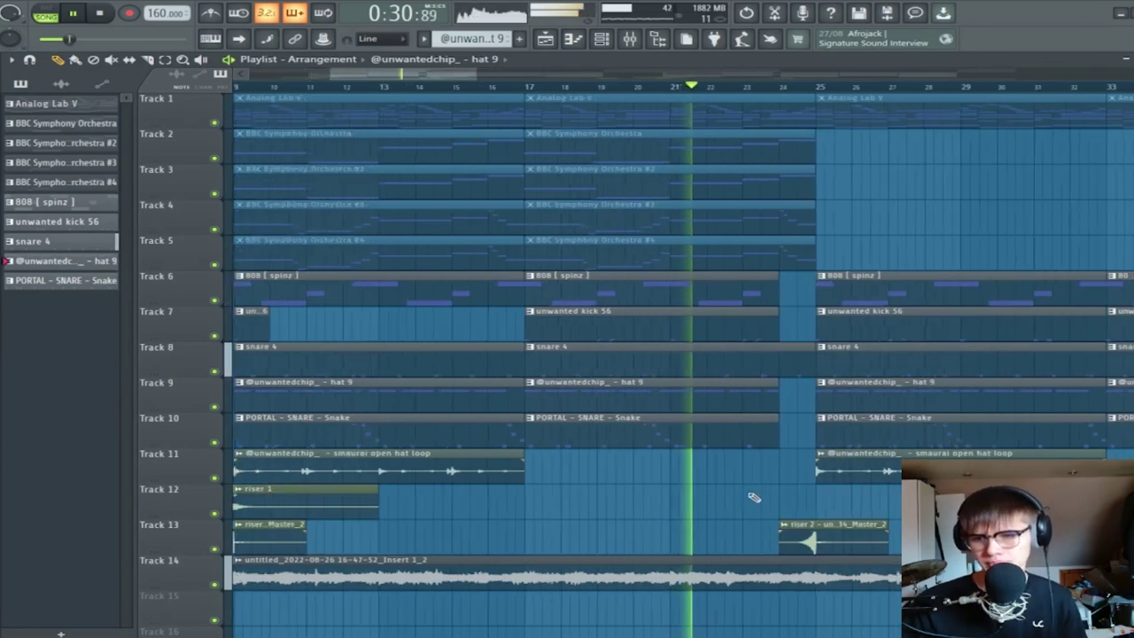
scroll(758, 496, "up", 6)
scroll(748, 506, "down", 5)
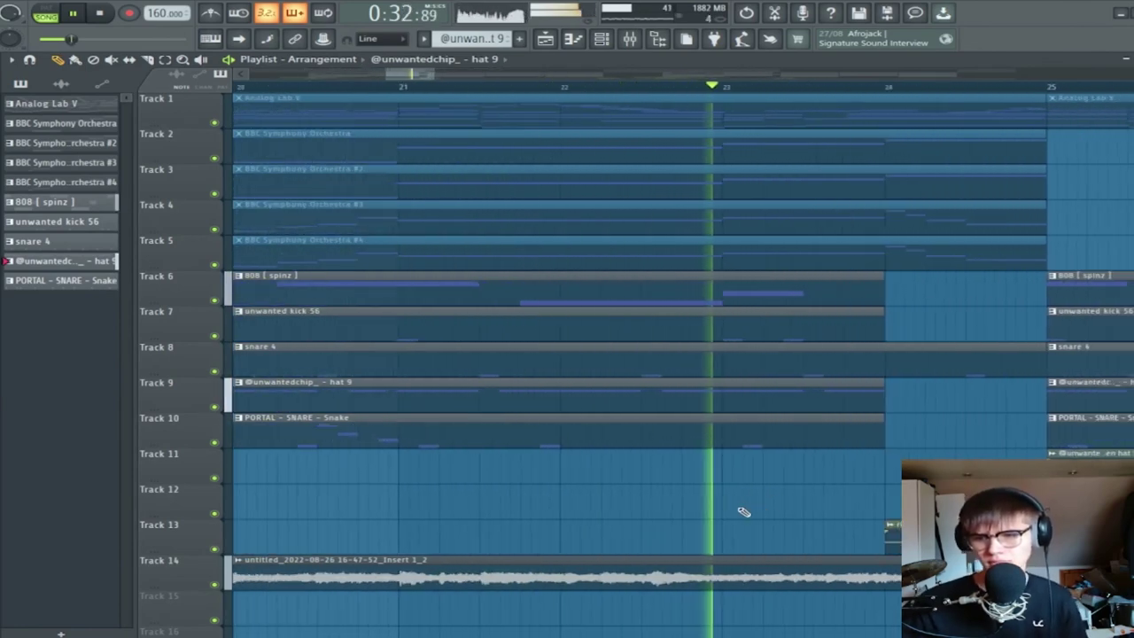